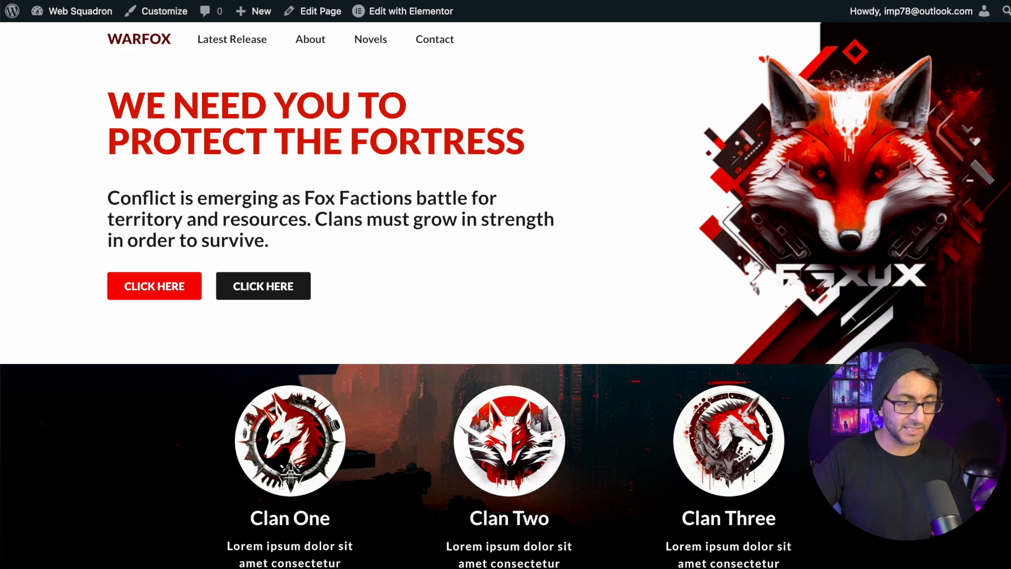
Examine the published page's hero, the three-clan section and the Lead the War banner, including the background movement between them.
{"action": "scroll", "coordinate": [506, 284], "scroll_direction": "down", "scroll_amount": 2}
{"action": "scroll", "coordinate": [505, 284], "scroll_direction": "up", "scroll_amount": 2}
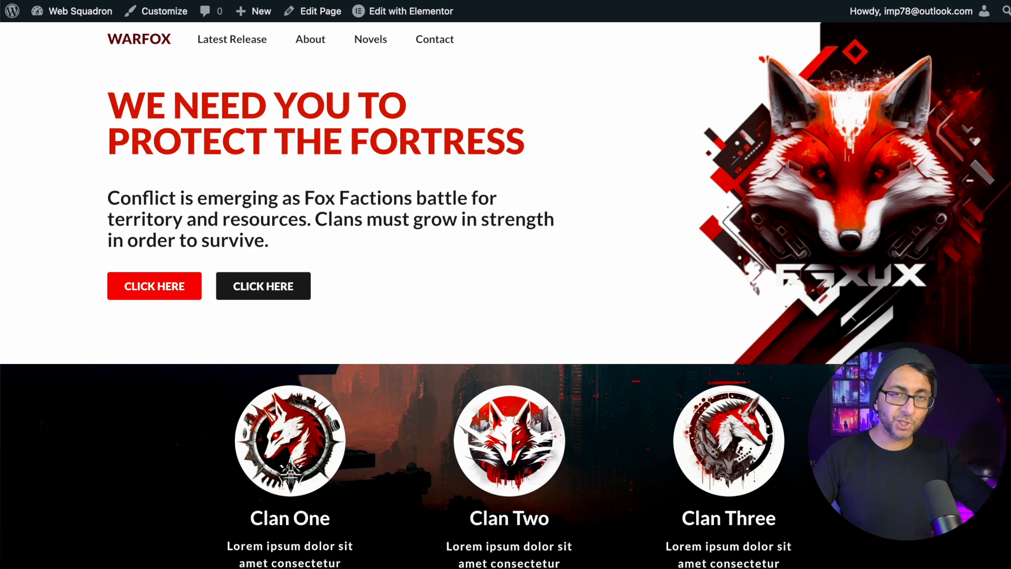
{"action": "scroll", "coordinate": [506, 284], "scroll_direction": "down", "scroll_amount": 10}
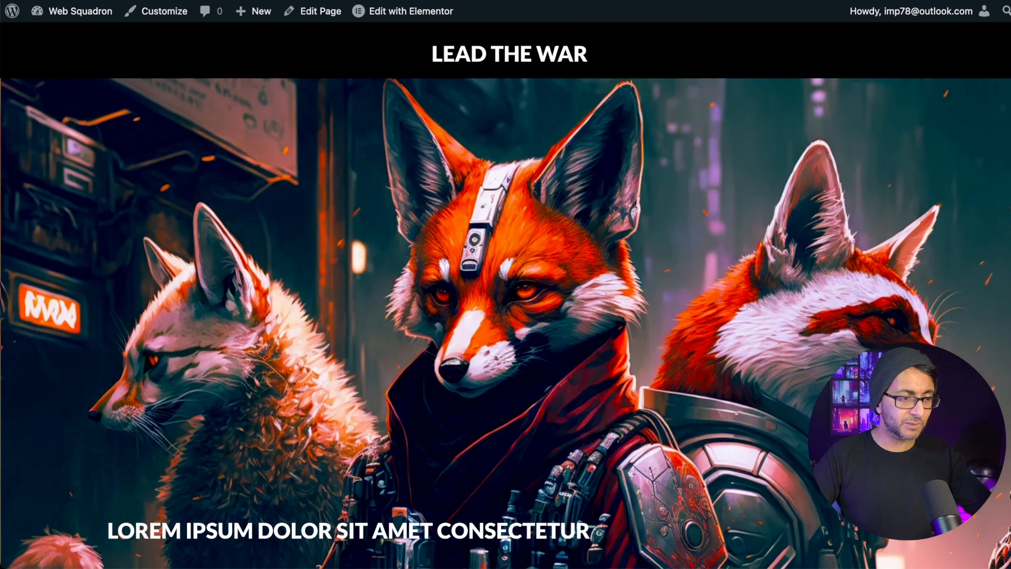
{"action": "scroll", "coordinate": [506, 285], "scroll_direction": "up", "scroll_amount": 1}
{"action": "scroll", "coordinate": [504, 118], "scroll_direction": "down", "scroll_amount": 2}
{"action": "scroll", "coordinate": [504, 118], "scroll_direction": "up", "scroll_amount": 3}
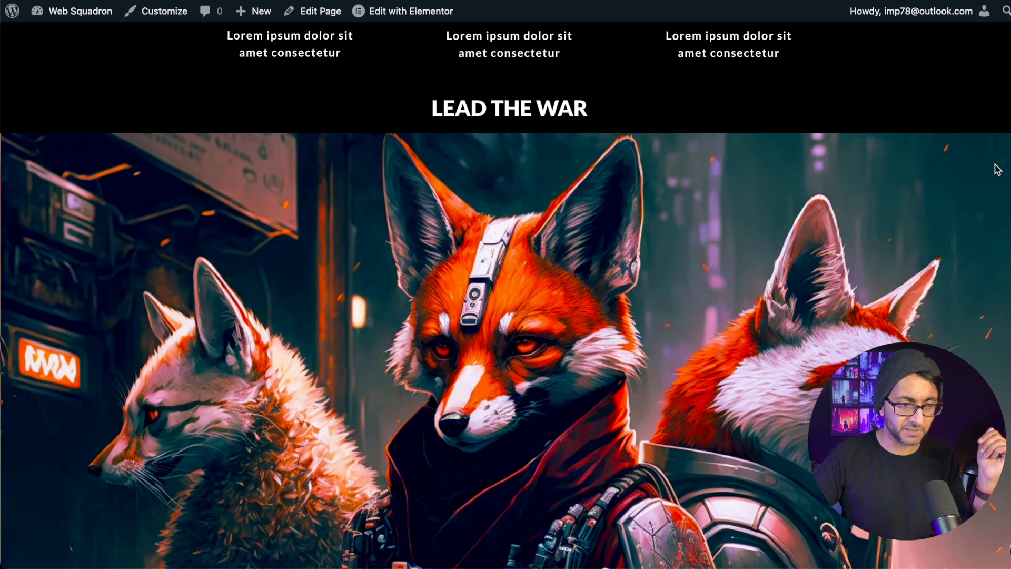
{"action": "scroll", "coordinate": [506, 295], "scroll_direction": "up", "scroll_amount": 5}
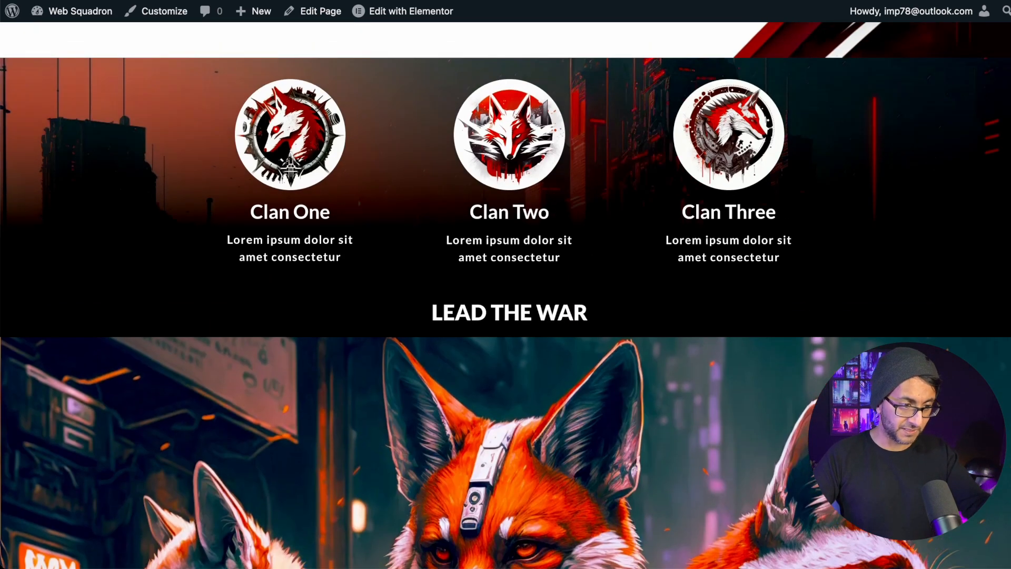
{"action": "scroll", "coordinate": [505, 295], "scroll_direction": "down", "scroll_amount": 1}
{"action": "scroll", "coordinate": [505, 295], "scroll_direction": "up", "scroll_amount": 3}
{"action": "scroll", "coordinate": [506, 295], "scroll_direction": "down", "scroll_amount": 2}
{"action": "scroll", "coordinate": [505, 295], "scroll_direction": "up", "scroll_amount": 5}
{"action": "scroll", "coordinate": [505, 295], "scroll_direction": "down", "scroll_amount": 4}
{"action": "scroll", "coordinate": [505, 295], "scroll_direction": "up", "scroll_amount": 2}
{"action": "scroll", "coordinate": [505, 294], "scroll_direction": "down", "scroll_amount": 2}
{"action": "scroll", "coordinate": [506, 295], "scroll_direction": "down", "scroll_amount": 8}
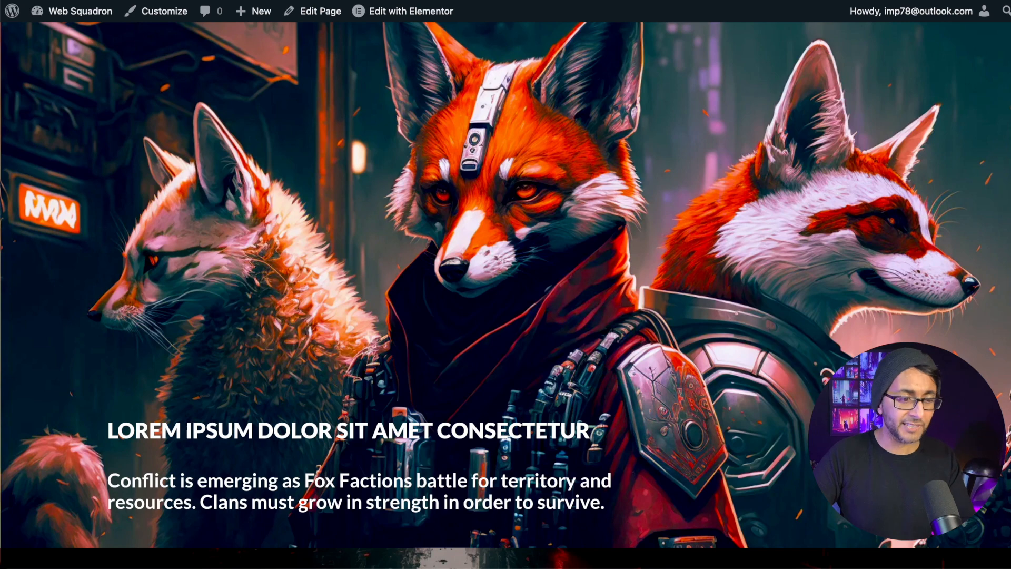
Examine the city background section with the fox image, the Choose your Weapons section and the start of the gallery.
{"action": "scroll", "coordinate": [505, 295], "scroll_direction": "down", "scroll_amount": 1}
{"action": "scroll", "coordinate": [506, 295], "scroll_direction": "down", "scroll_amount": 10}
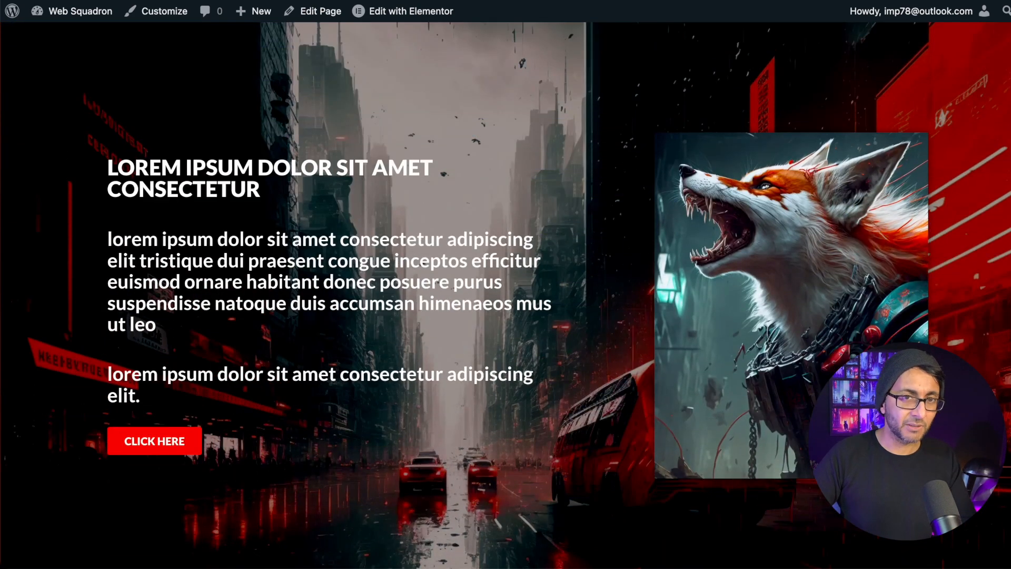
{"action": "scroll", "coordinate": [505, 295], "scroll_direction": "down", "scroll_amount": 1}
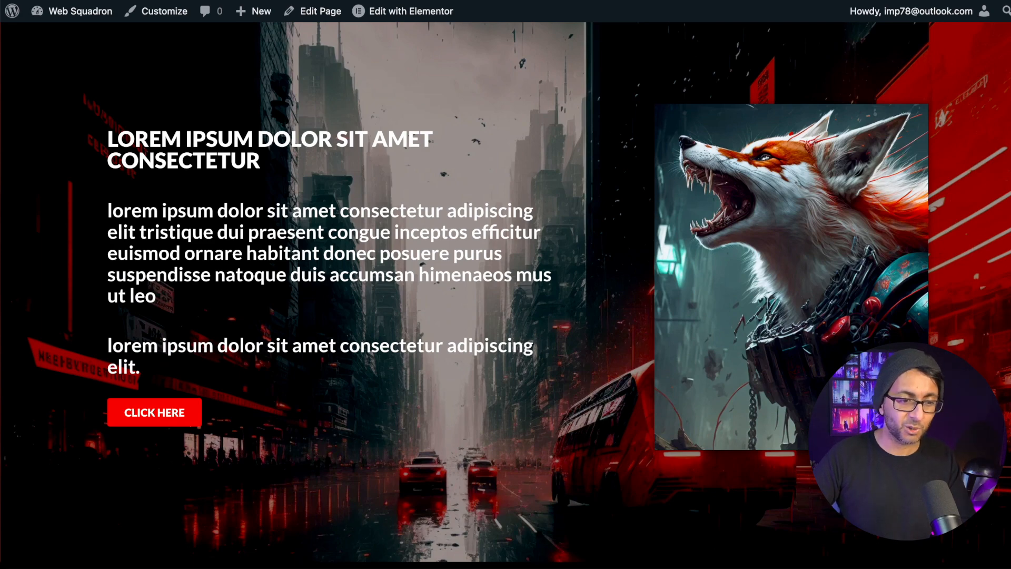
{"action": "scroll", "coordinate": [505, 295], "scroll_direction": "down", "scroll_amount": 10}
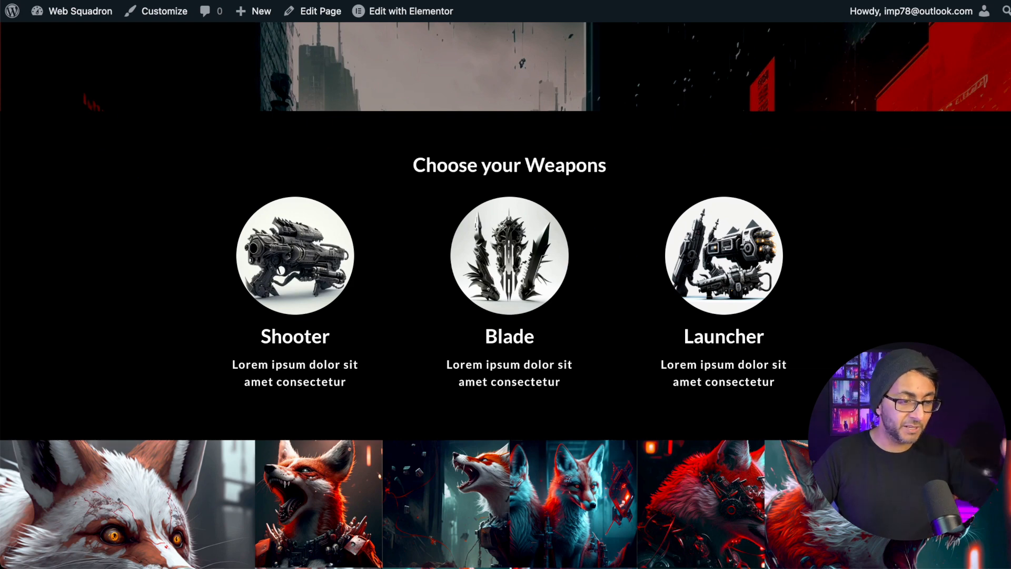
{"action": "scroll", "coordinate": [505, 295], "scroll_direction": "down", "scroll_amount": 2}
{"action": "scroll", "coordinate": [505, 295], "scroll_direction": "down", "scroll_amount": 1}
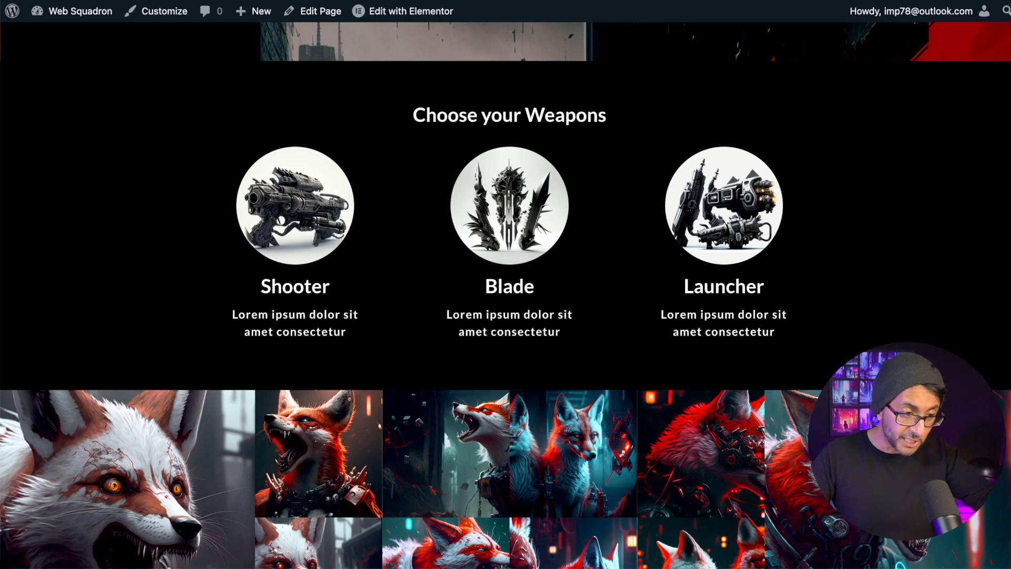
{"action": "scroll", "coordinate": [505, 295], "scroll_direction": "down", "scroll_amount": 8}
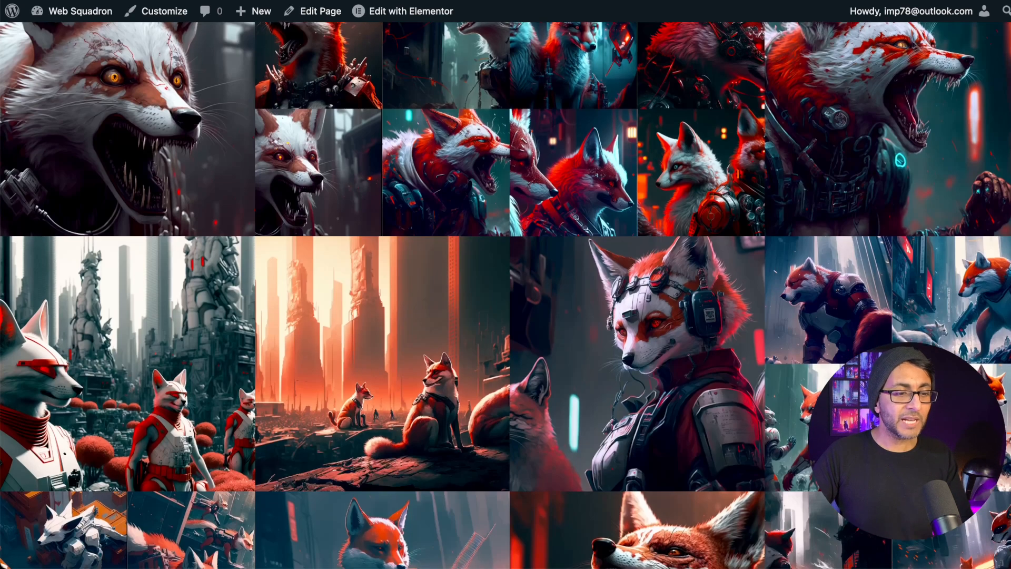
{"action": "scroll", "coordinate": [438, 381], "scroll_direction": "up", "scroll_amount": 2}
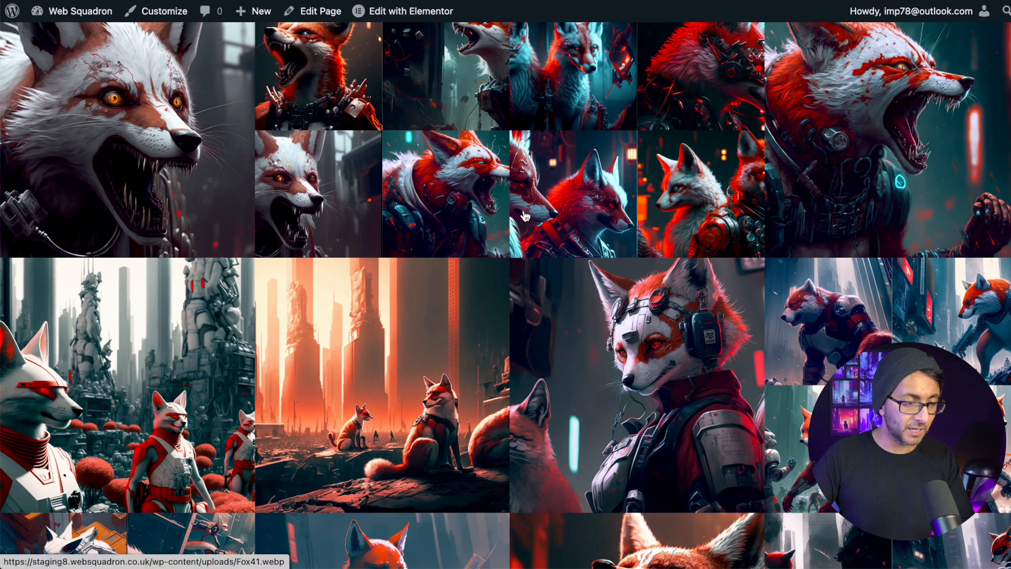
Open the large first gallery image in the lightbox, browse three images forward and close the lightbox.
{"action": "left_click", "coordinate": [129, 188]}
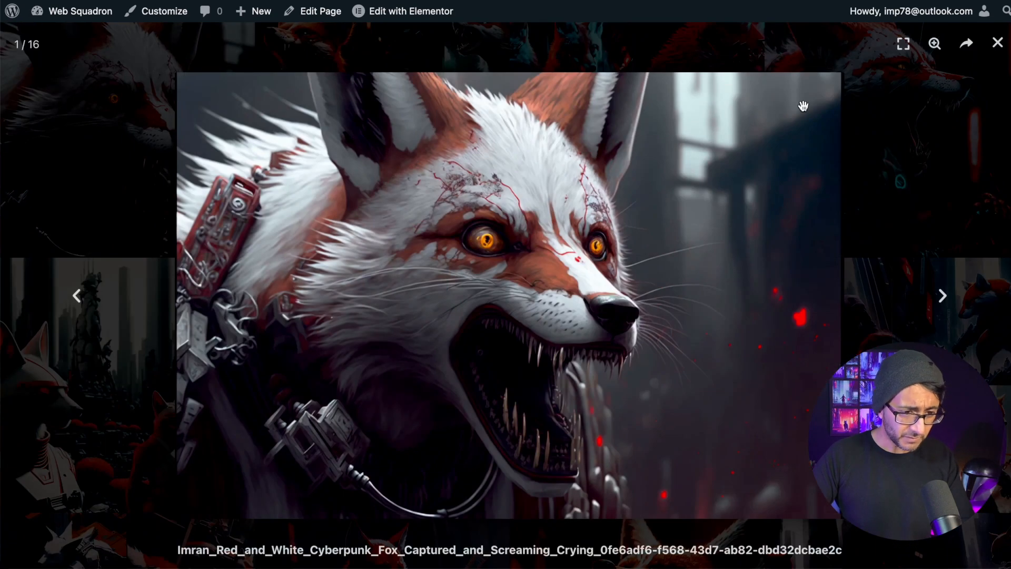
{"action": "key", "text": "Right"}
{"action": "key", "text": "Right"}
{"action": "key", "text": "Right"}
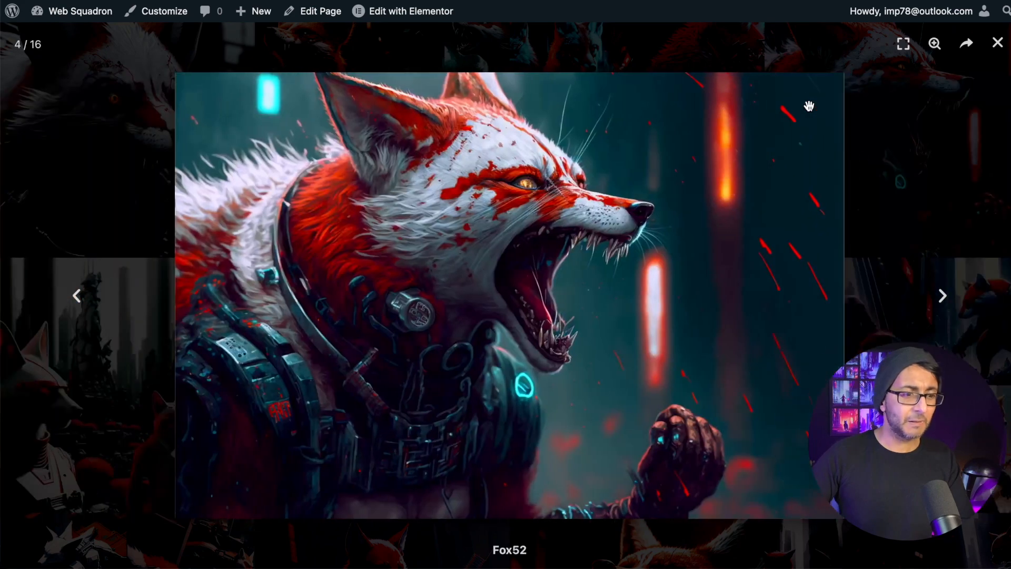
{"action": "left_click", "coordinate": [997, 43]}
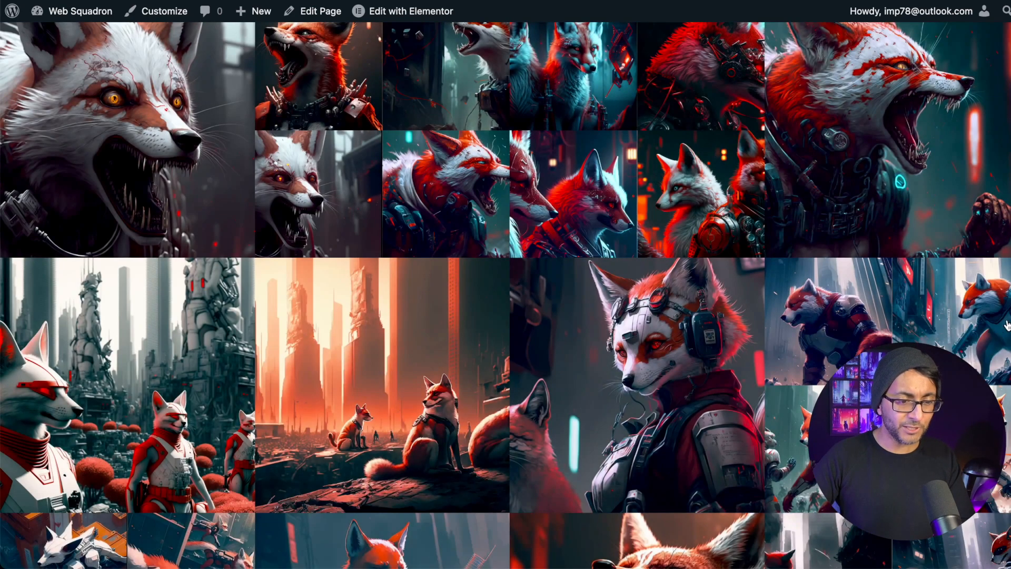
{"action": "scroll", "coordinate": [506, 295], "scroll_direction": "up", "scroll_amount": 3}
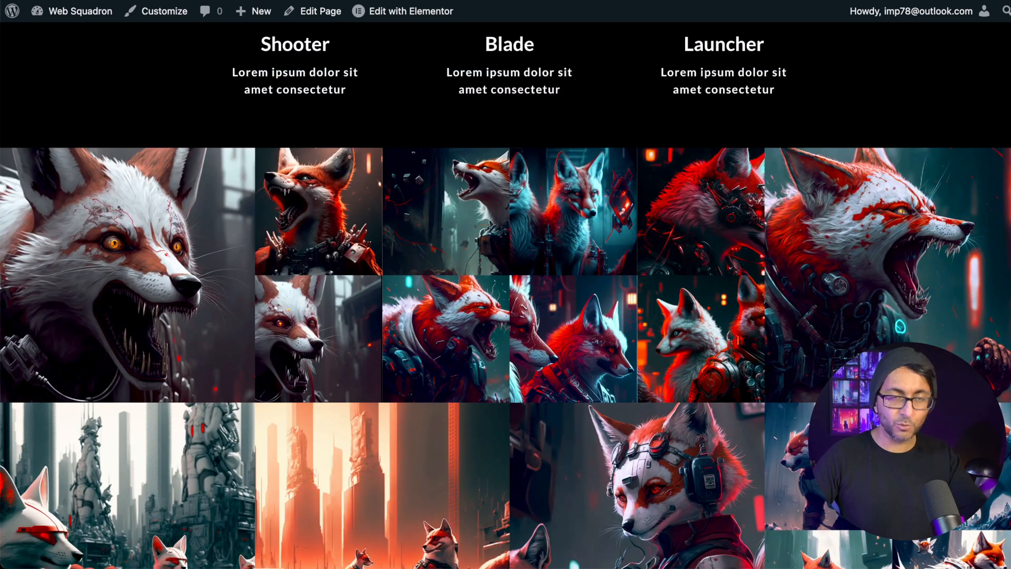
Examine the rest of the gallery and the Subscribe section with its social icons and email form, and return to the page start.
{"action": "scroll", "coordinate": [505, 295], "scroll_direction": "down", "scroll_amount": 5}
{"action": "scroll", "coordinate": [505, 295], "scroll_direction": "down", "scroll_amount": 1}
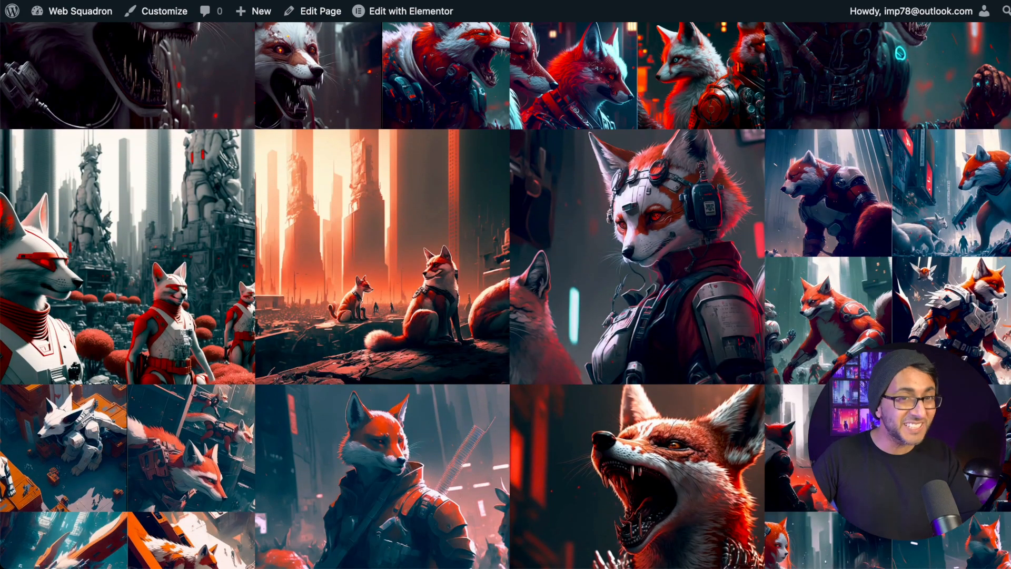
{"action": "scroll", "coordinate": [505, 295], "scroll_direction": "down", "scroll_amount": 10}
{"action": "scroll", "coordinate": [505, 295], "scroll_direction": "down", "scroll_amount": 5}
{"action": "scroll", "coordinate": [506, 295], "scroll_direction": "up", "scroll_amount": 1}
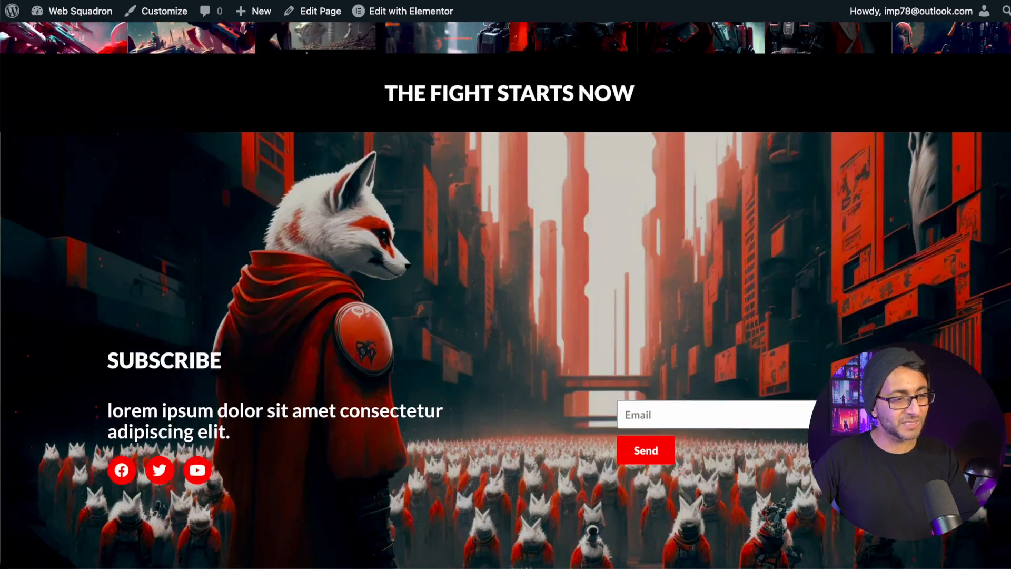
{"action": "scroll", "coordinate": [505, 294], "scroll_direction": "down", "scroll_amount": 3}
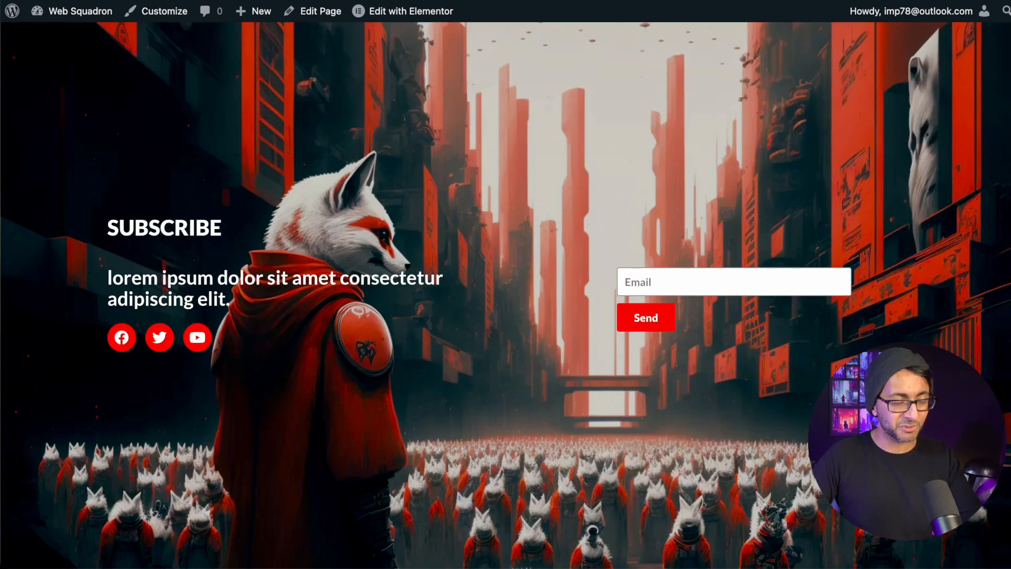
{"action": "scroll", "coordinate": [506, 295], "scroll_direction": "up", "scroll_amount": 2}
{"action": "scroll", "coordinate": [505, 295], "scroll_direction": "down", "scroll_amount": 2}
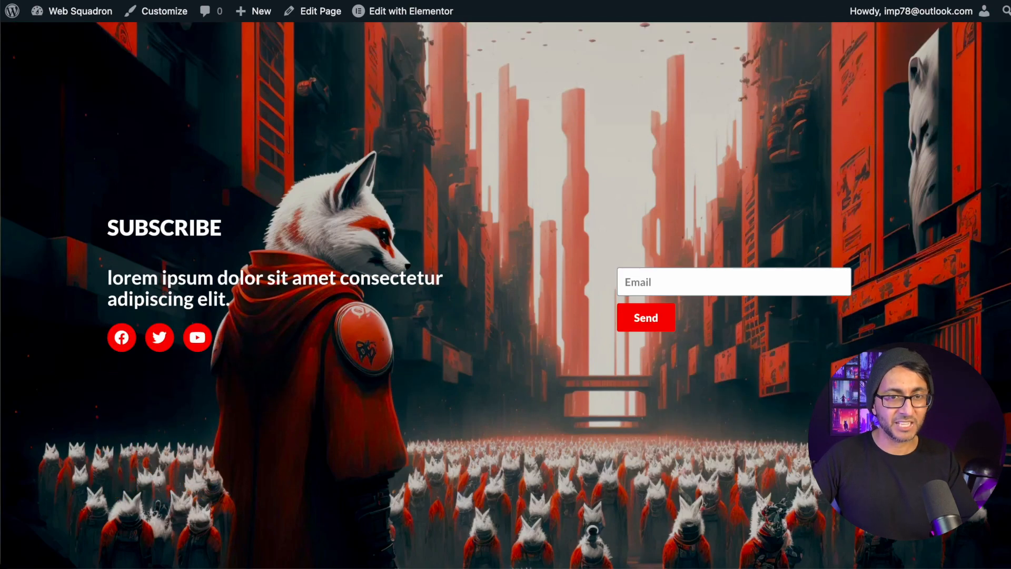
{"action": "scroll", "coordinate": [97, 90], "scroll_direction": "up", "scroll_amount": 15}
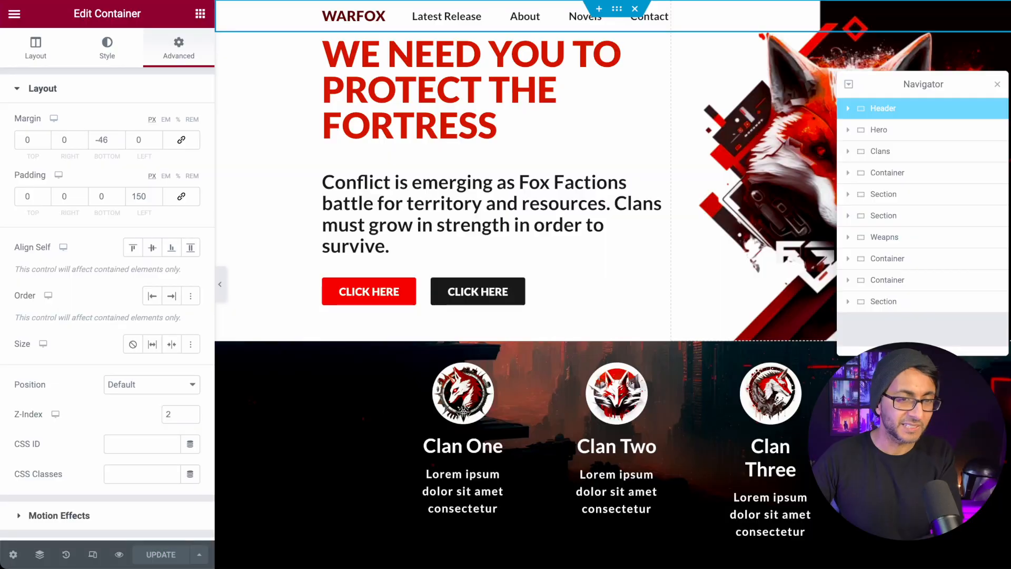
Reposition the Navigator, expand the Header container to show its elements, and select the Hero container.
{"action": "left_click_drag", "start_coordinate": [916, 84], "coordinate": [903, 145]}
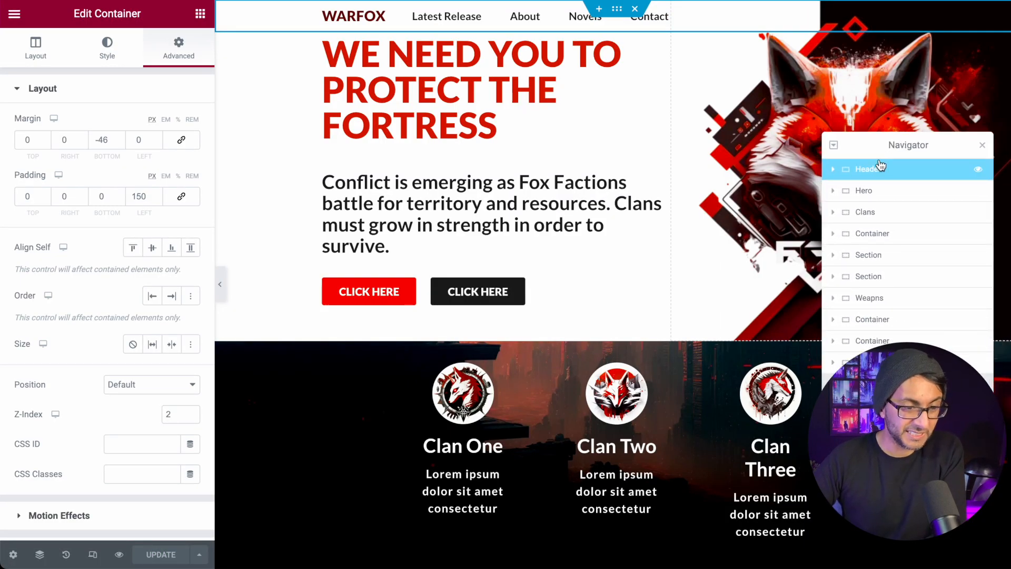
{"action": "left_click", "coordinate": [837, 171]}
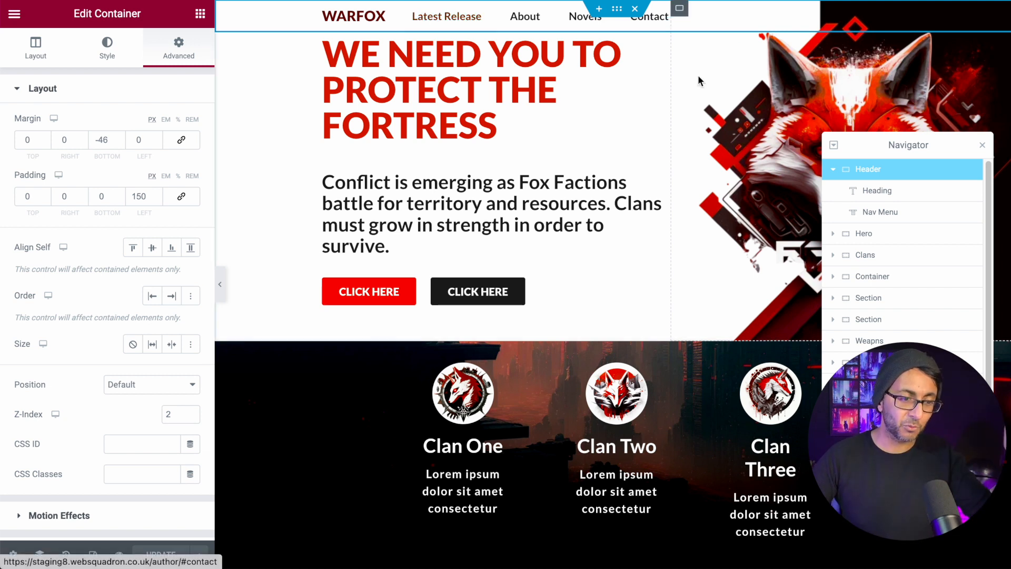
{"action": "left_click", "coordinate": [885, 232]}
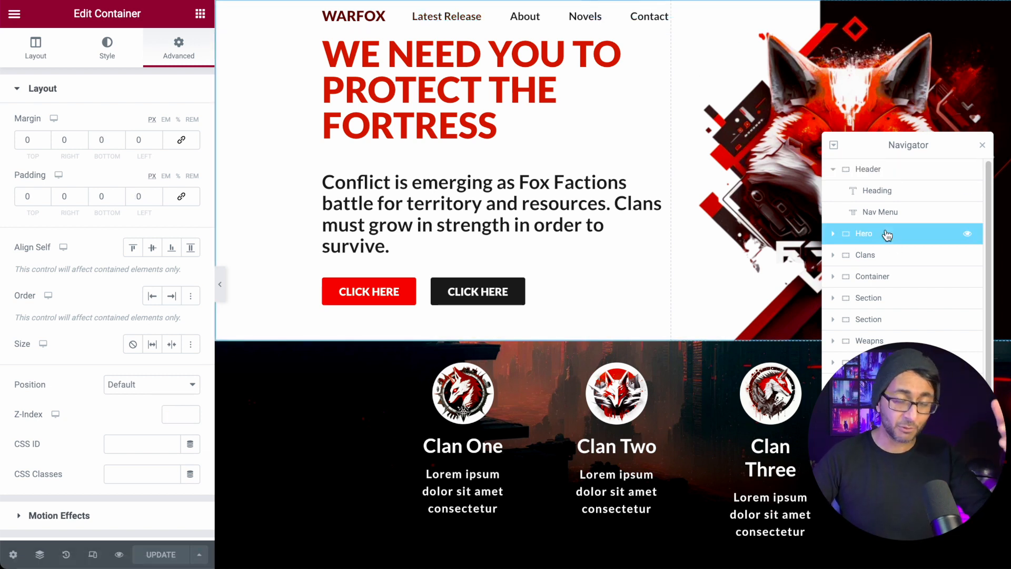
Try a bottom margin of 0 on the Header container and undo it.
{"action": "left_click", "coordinate": [883, 170]}
{"action": "double_click", "coordinate": [107, 142]}
{"action": "type", "text": "0"}
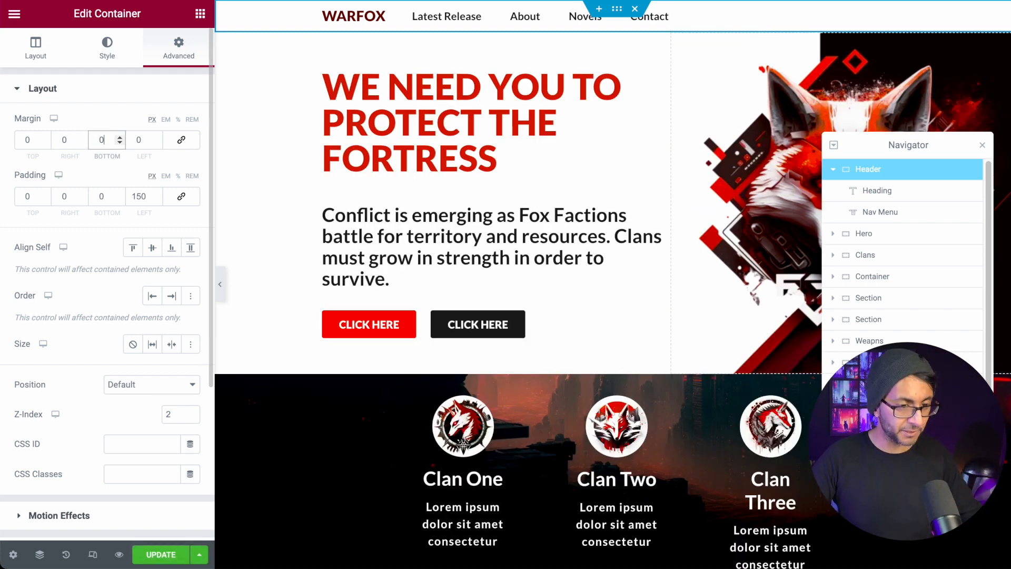
{"action": "key", "text": "ctrl+z"}
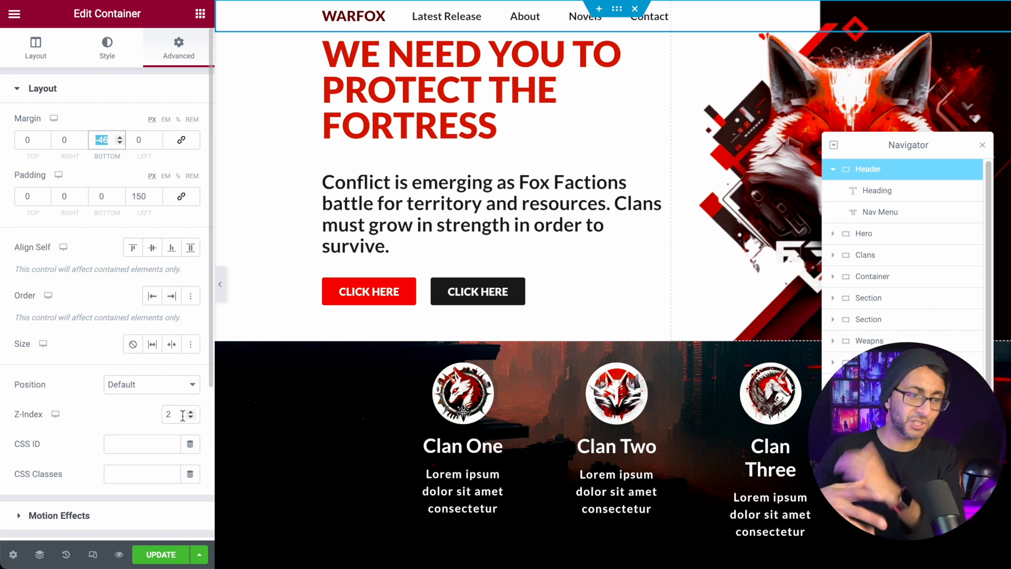
Review the Header container's layout and advanced settings, and preview the page at full width without the editing controls.
{"action": "left_click", "coordinate": [40, 60]}
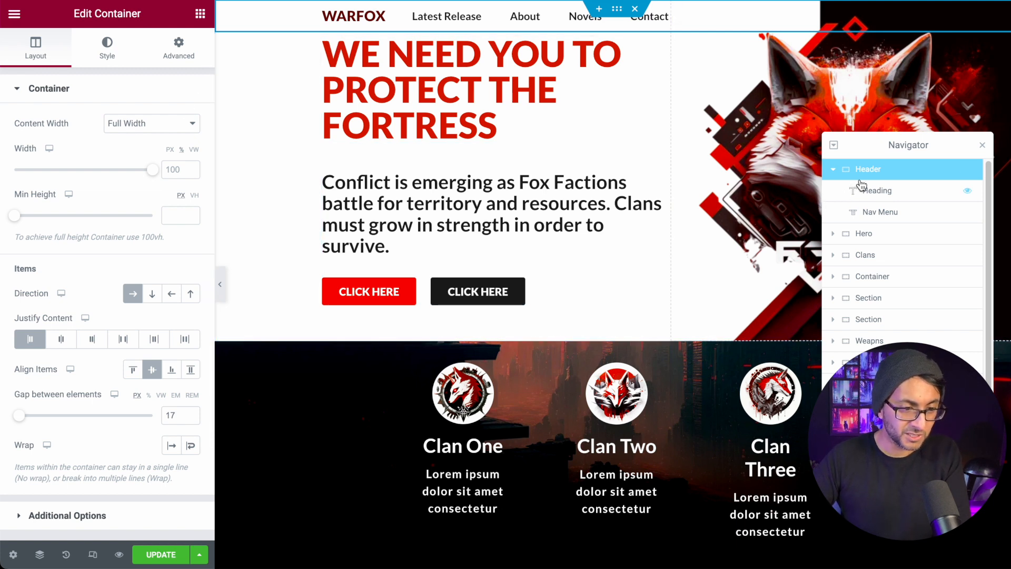
{"action": "left_click", "coordinate": [833, 169]}
{"action": "left_click", "coordinate": [164, 50]}
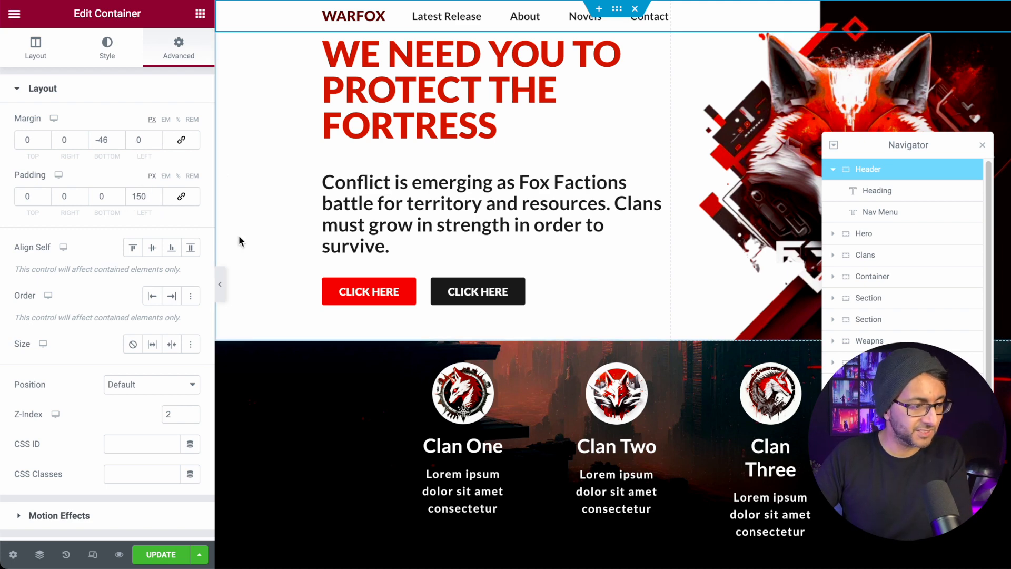
{"action": "left_click", "coordinate": [220, 284]}
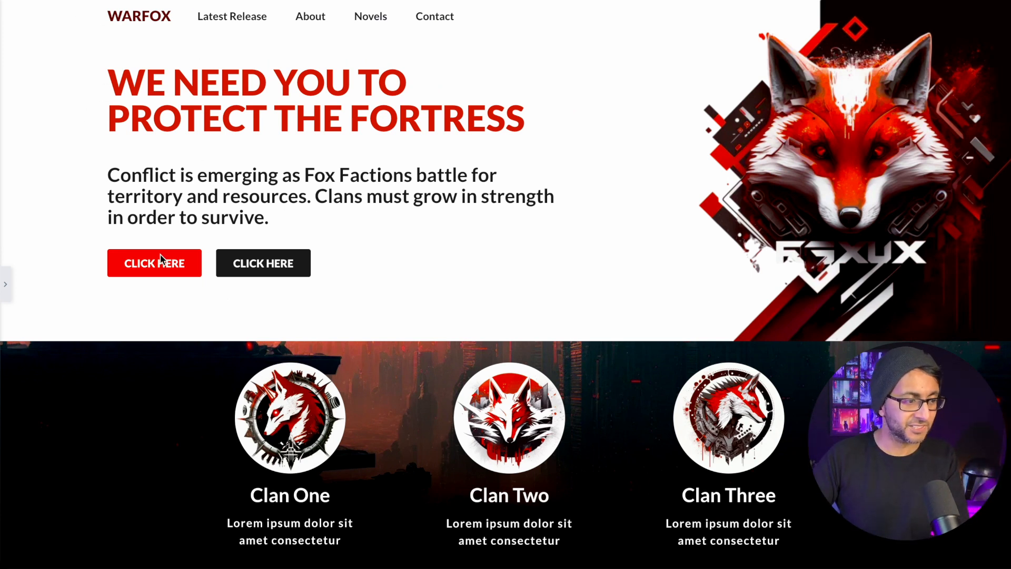
{"action": "left_click", "coordinate": [6, 284]}
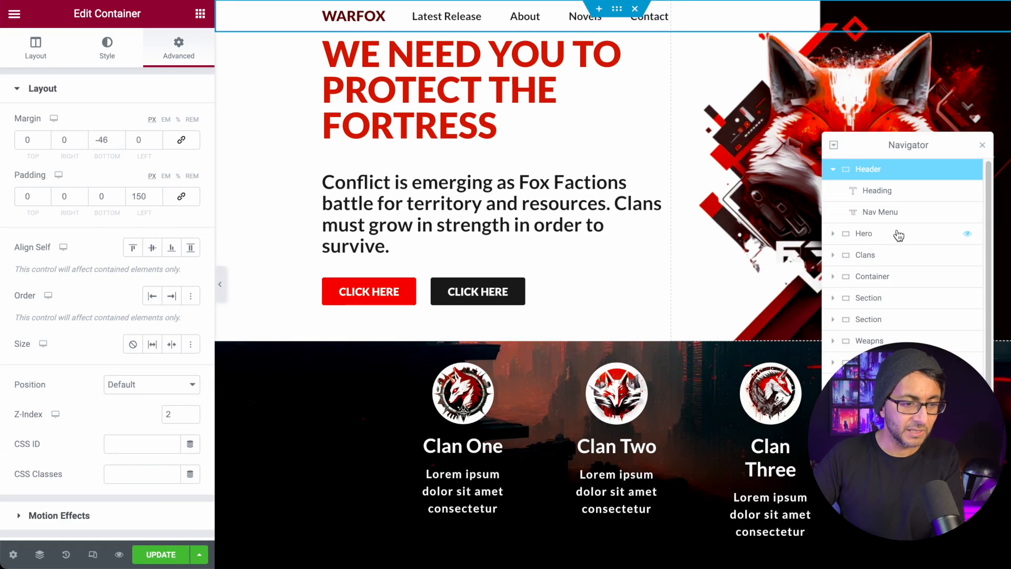
Expand the Hero structure and inspect the layout and background style settings of its fox image container.
{"action": "left_click", "coordinate": [833, 234]}
{"action": "left_click", "coordinate": [840, 255]}
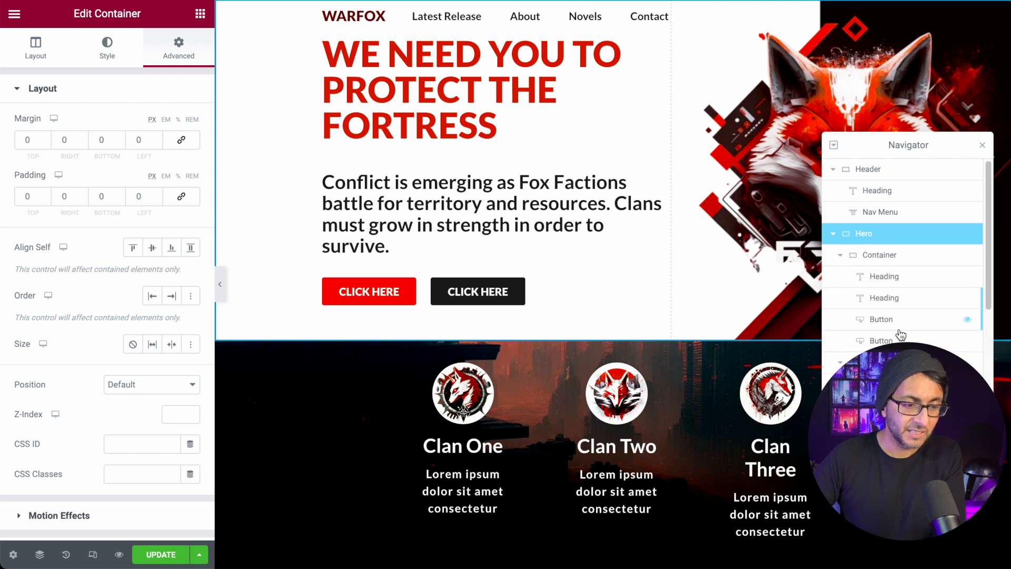
{"action": "left_click", "coordinate": [884, 363]}
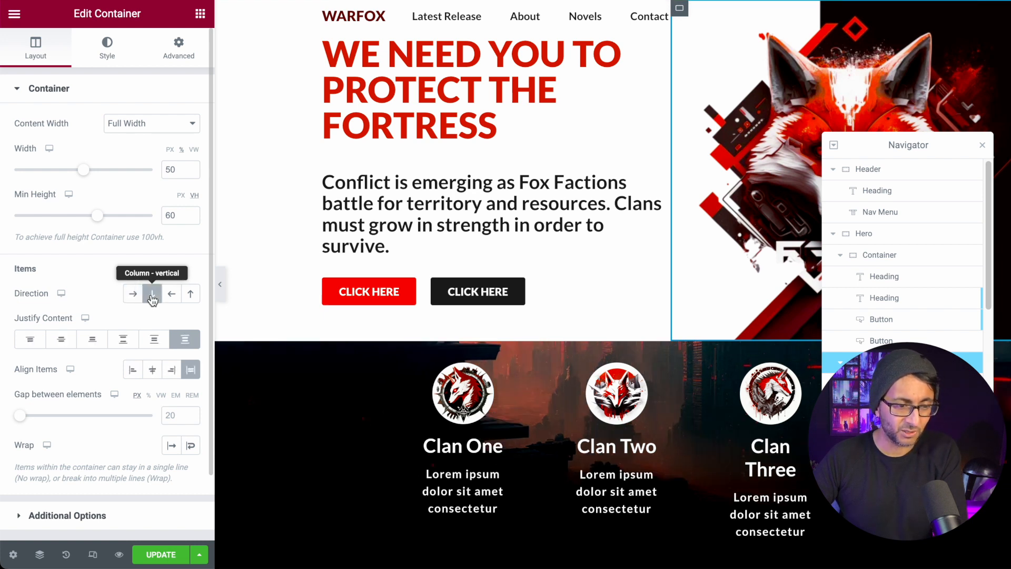
{"action": "left_click", "coordinate": [107, 47]}
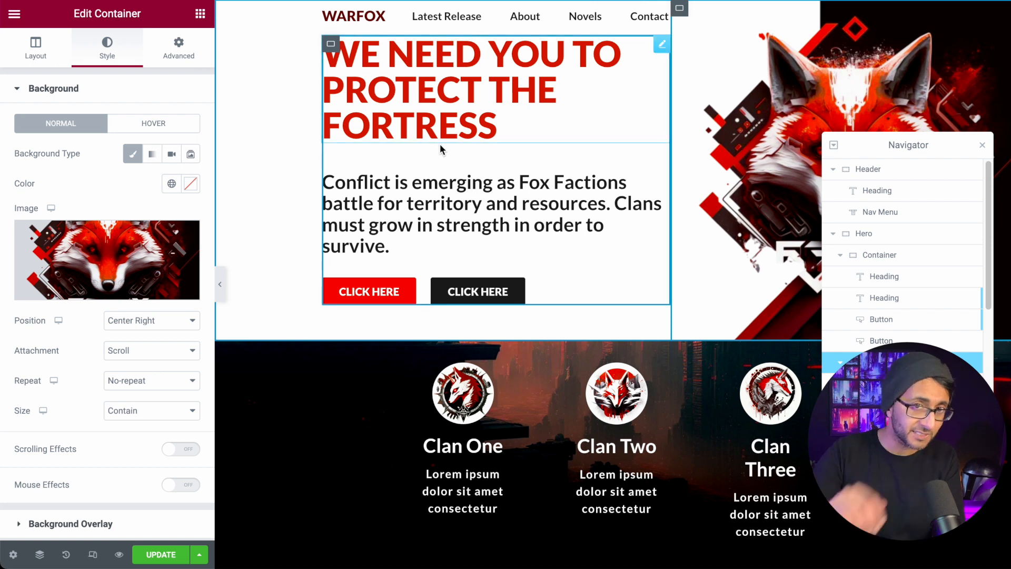
Inspect the direction and wrap settings of the Hero's text container, and open the main heading's advanced settings.
{"action": "left_click", "coordinate": [882, 256]}
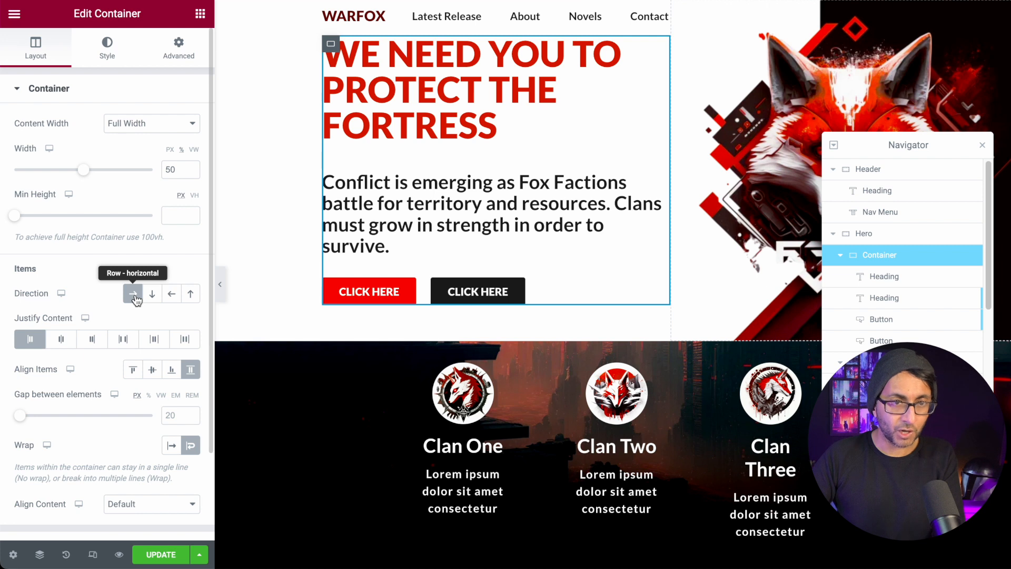
{"action": "left_click", "coordinate": [190, 446]}
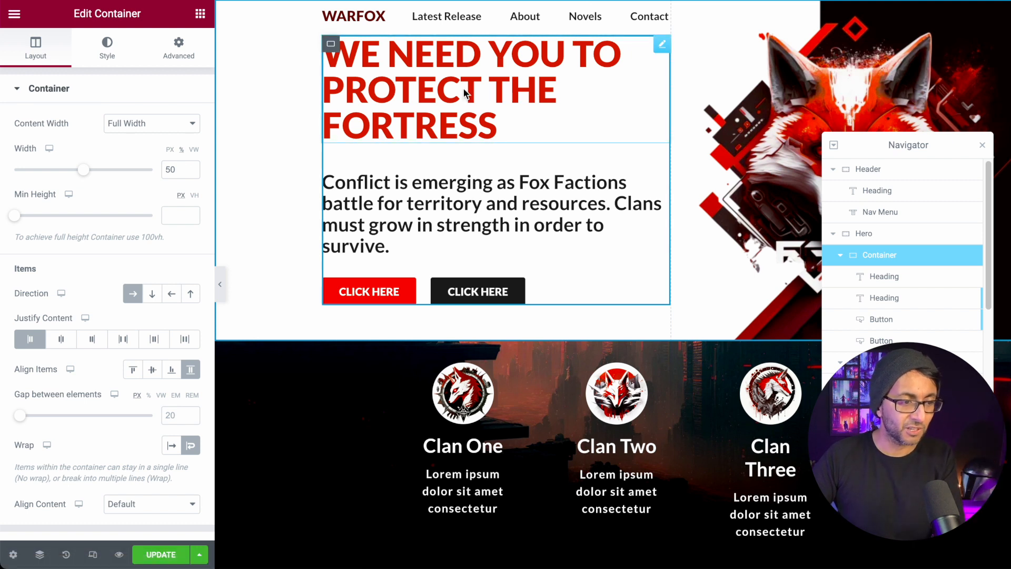
{"action": "left_click", "coordinate": [500, 62]}
{"action": "left_click", "coordinate": [179, 53]}
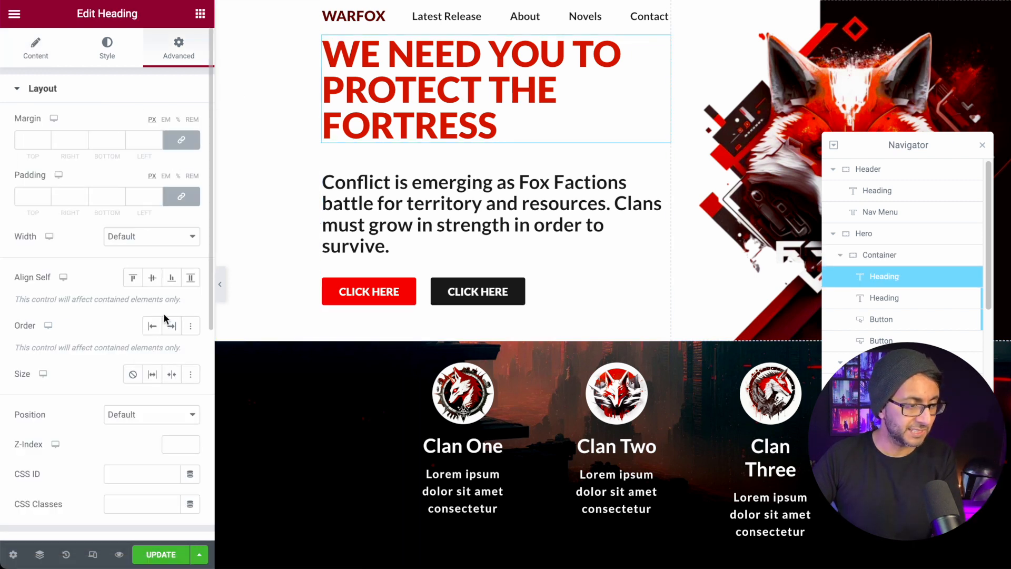
Try a custom width of 62% on the red Hero button and clear the value again.
{"action": "left_click", "coordinate": [405, 284]}
{"action": "left_click", "coordinate": [179, 53]}
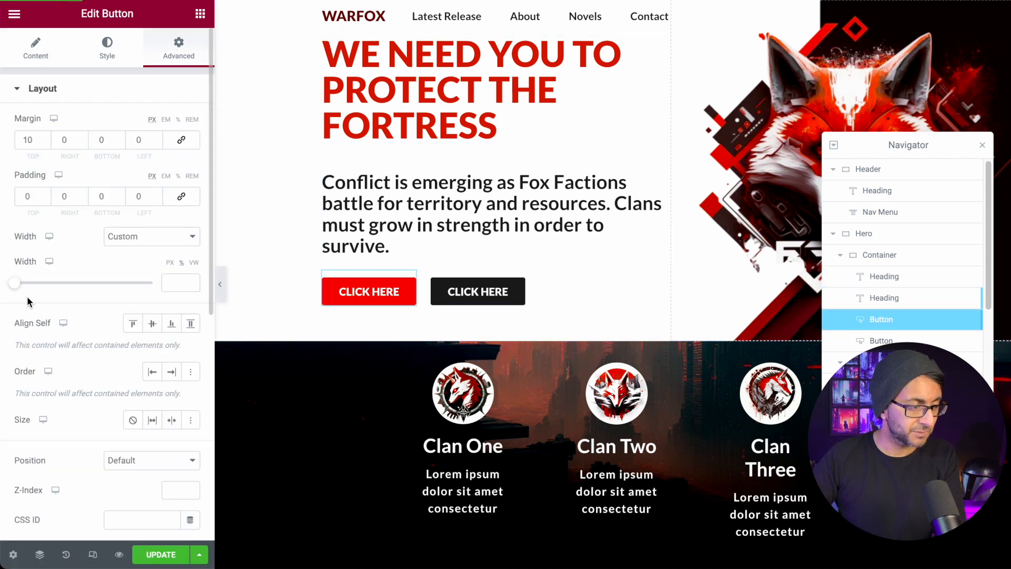
{"action": "left_click_drag", "start_coordinate": [15, 283], "coordinate": [108, 290]}
{"action": "double_click", "coordinate": [174, 283]}
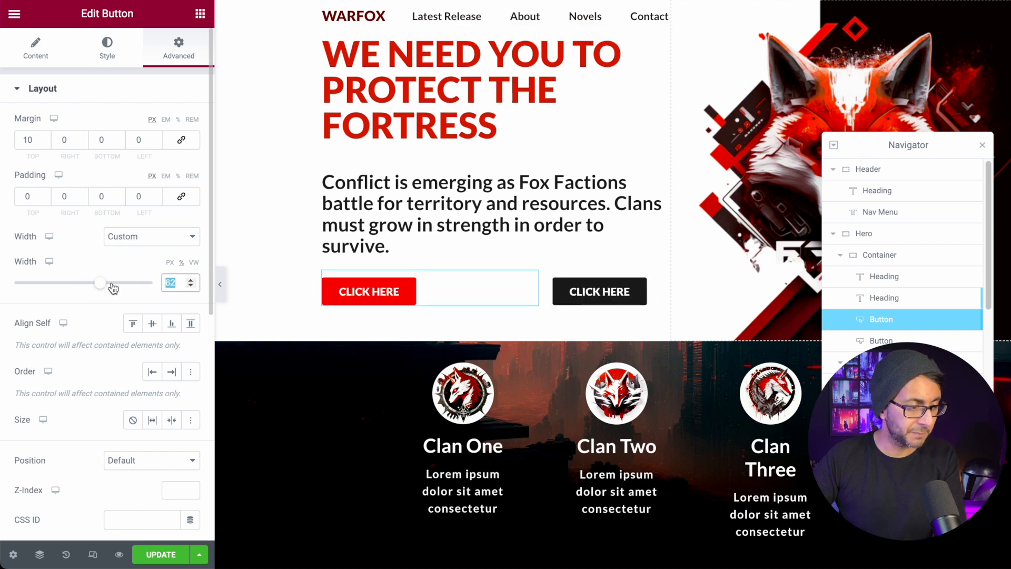
{"action": "key", "text": "BackSpace"}
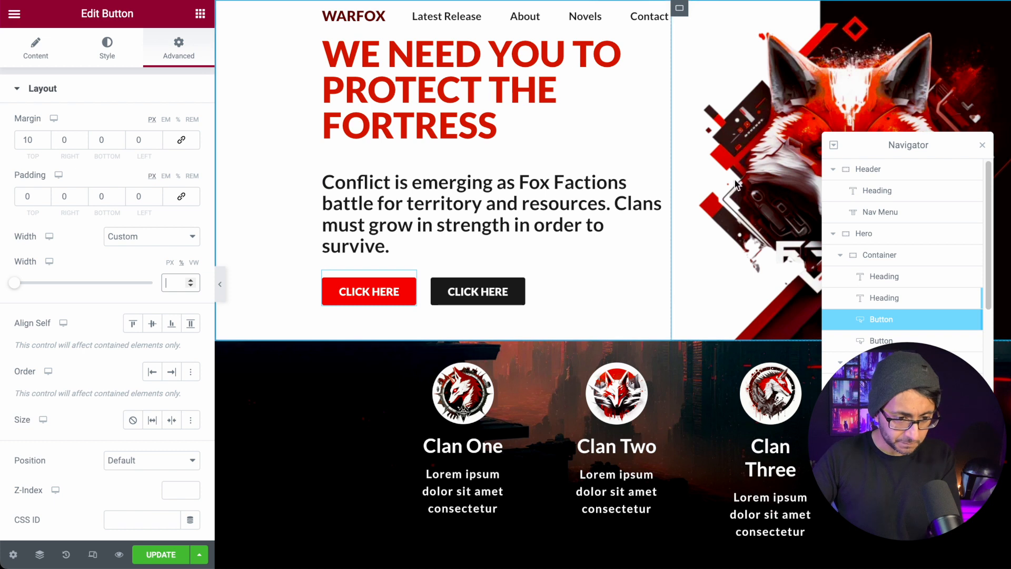
Try a vertical column direction on the Hero container and return it to horizontal row.
{"action": "left_click", "coordinate": [863, 235]}
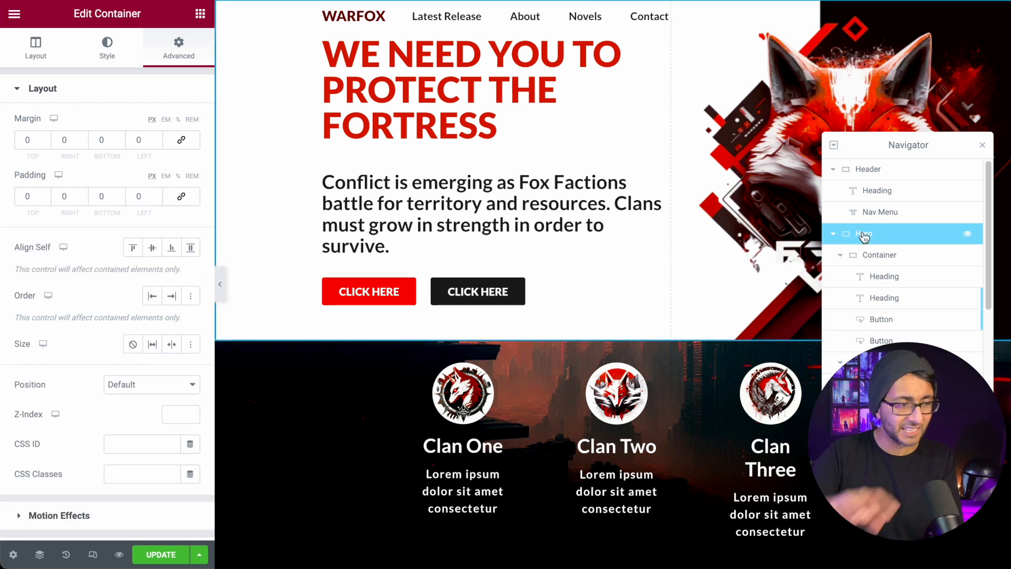
{"action": "left_click", "coordinate": [32, 55]}
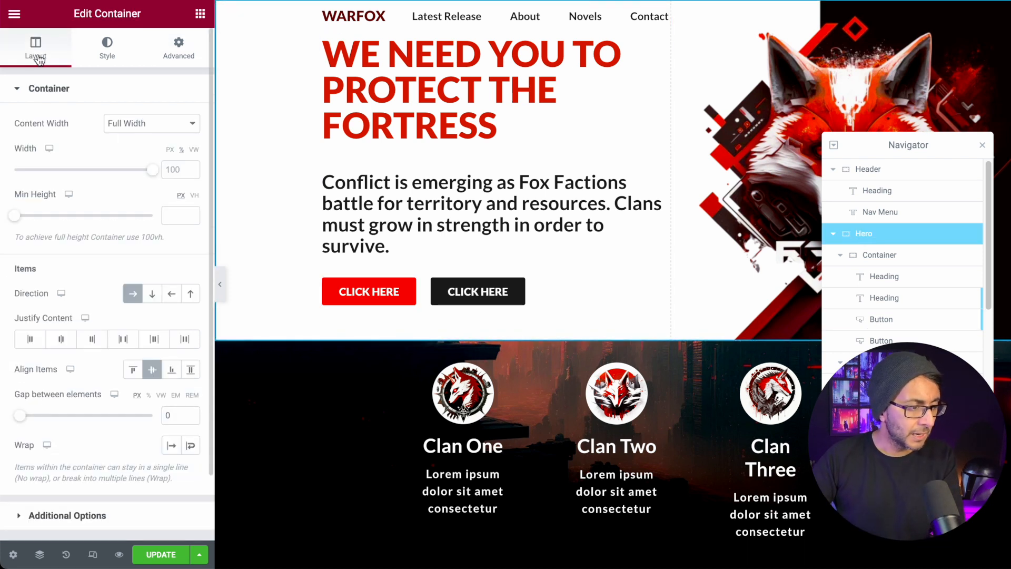
{"action": "left_click", "coordinate": [151, 295]}
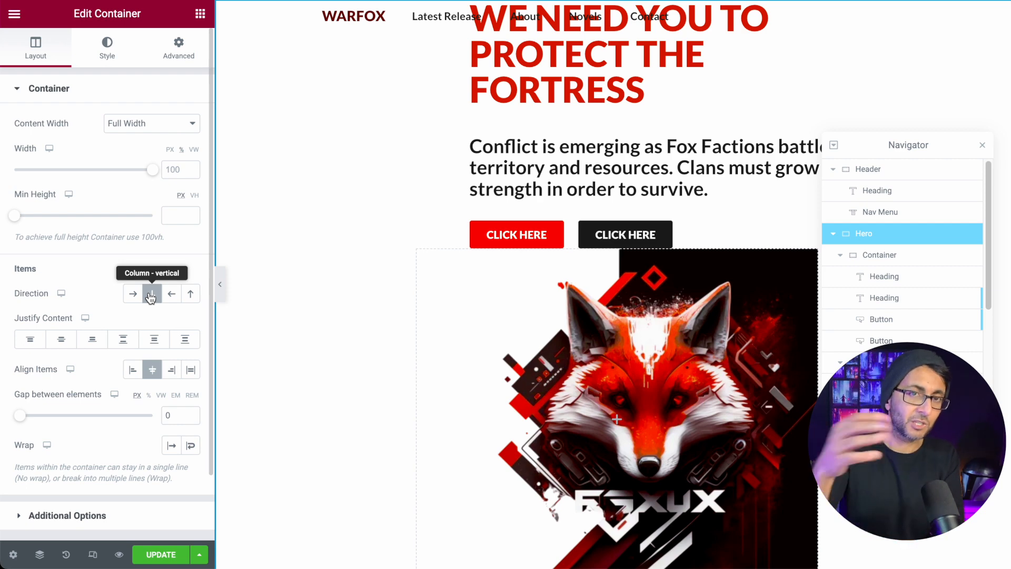
{"action": "left_click", "coordinate": [132, 293]}
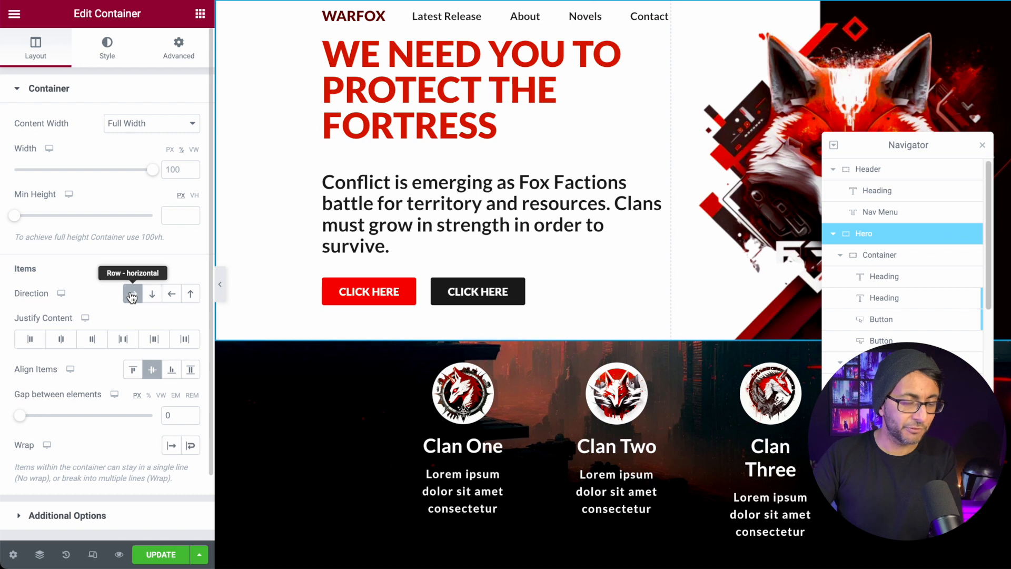
Compare the layout settings of the Hero container, its inner image container and the Clans container.
{"action": "left_click", "coordinate": [833, 233]}
{"action": "left_click", "coordinate": [880, 258]}
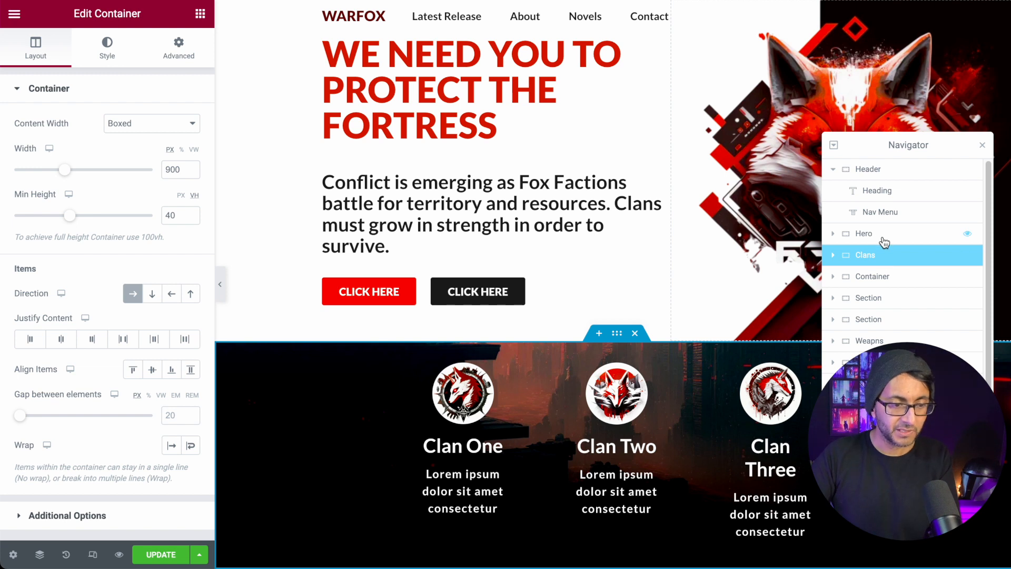
{"action": "left_click", "coordinate": [884, 240]}
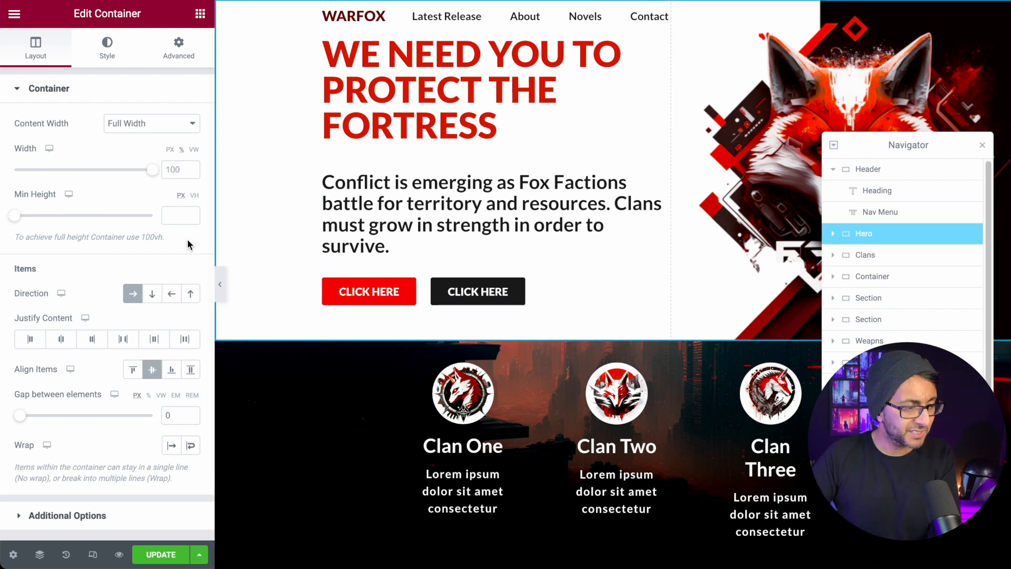
{"action": "left_click", "coordinate": [833, 234]}
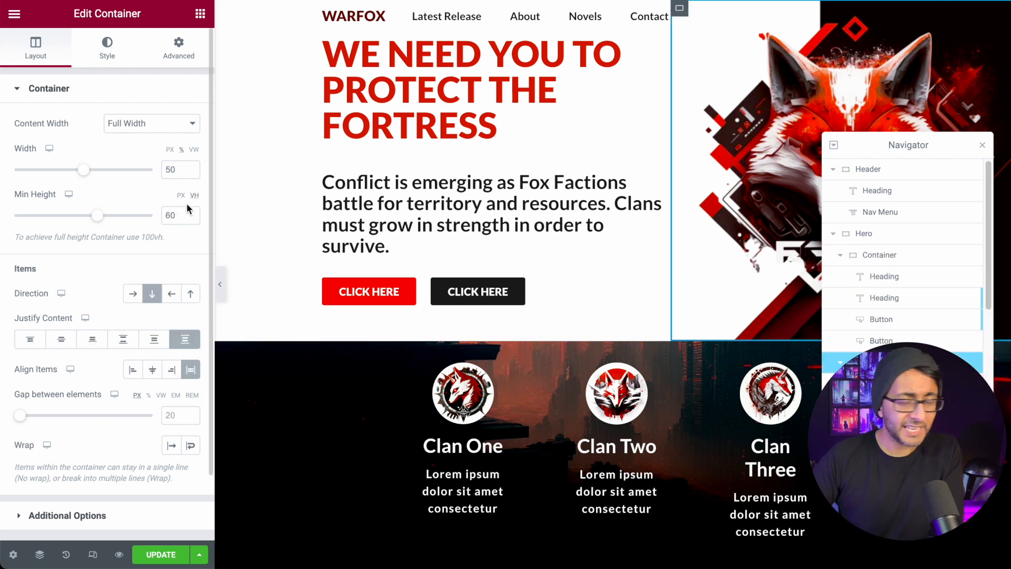
{"action": "left_click", "coordinate": [877, 241]}
{"action": "left_click", "coordinate": [833, 233]}
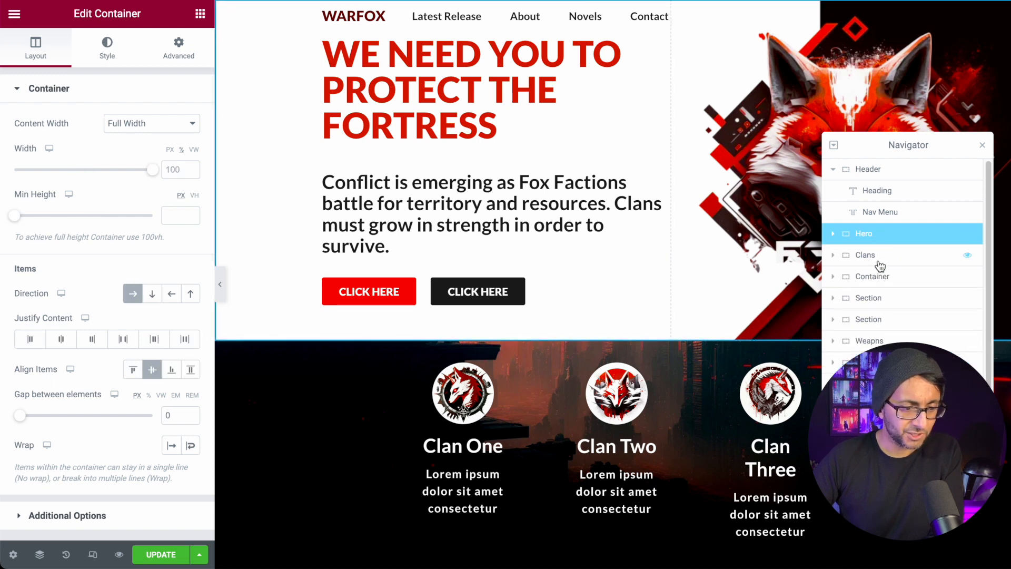
Expand the Clans container's structure and inspect the content settings of its first image box, Clan One.
{"action": "left_click", "coordinate": [882, 258]}
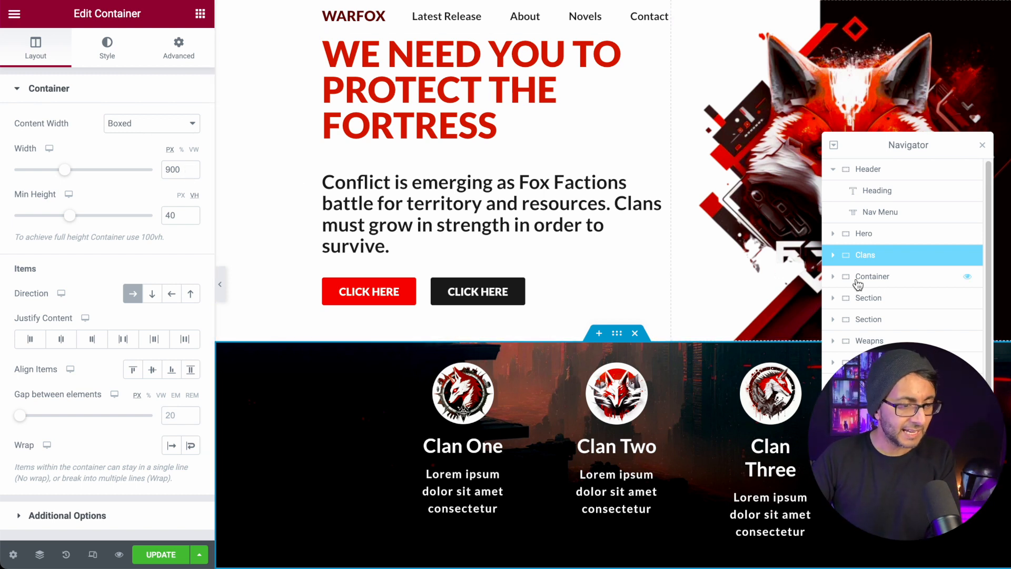
{"action": "left_click", "coordinate": [833, 256]}
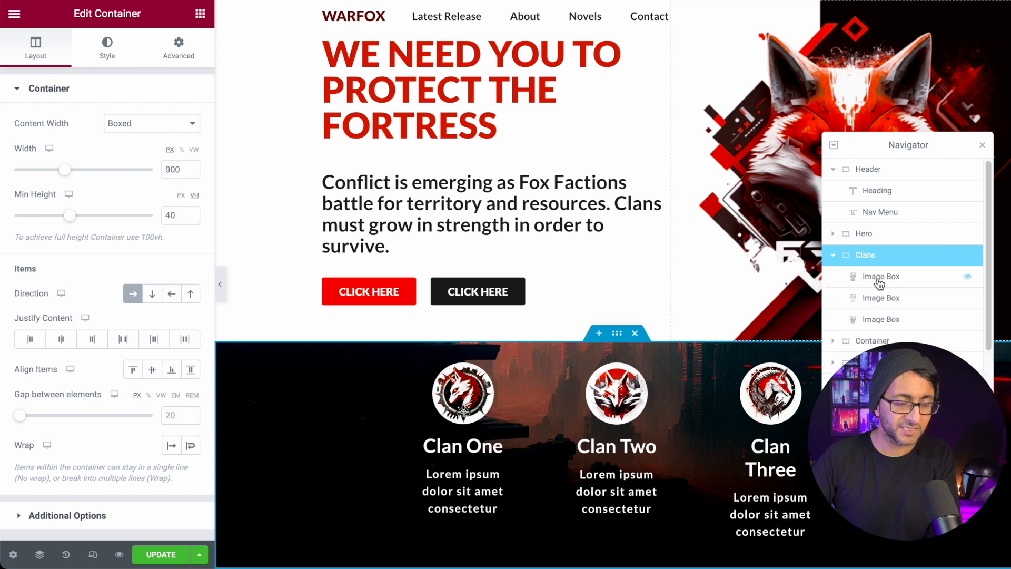
{"action": "scroll", "coordinate": [887, 287], "scroll_direction": "down", "scroll_amount": 1}
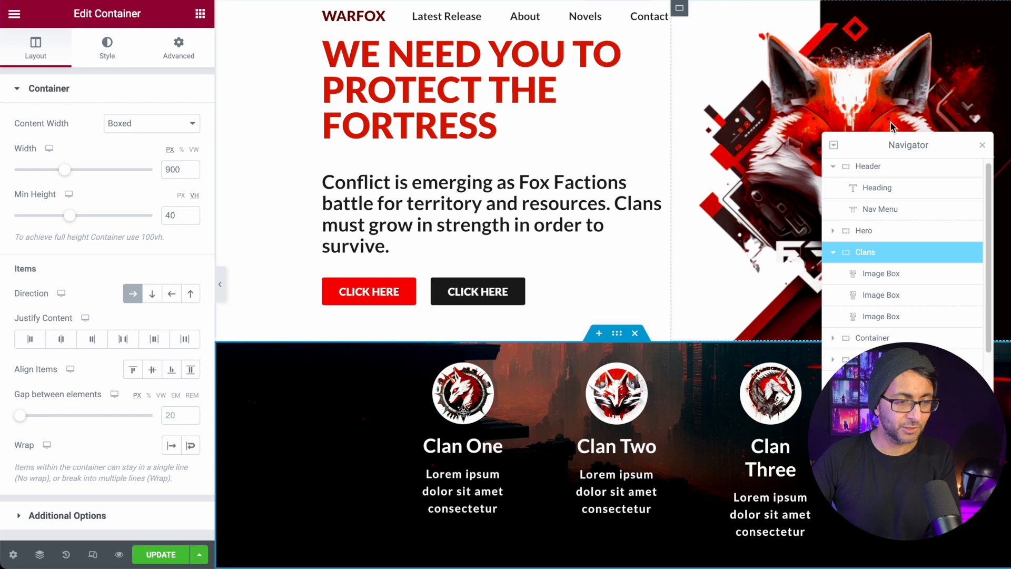
{"action": "left_click_drag", "start_coordinate": [916, 148], "coordinate": [916, 37]}
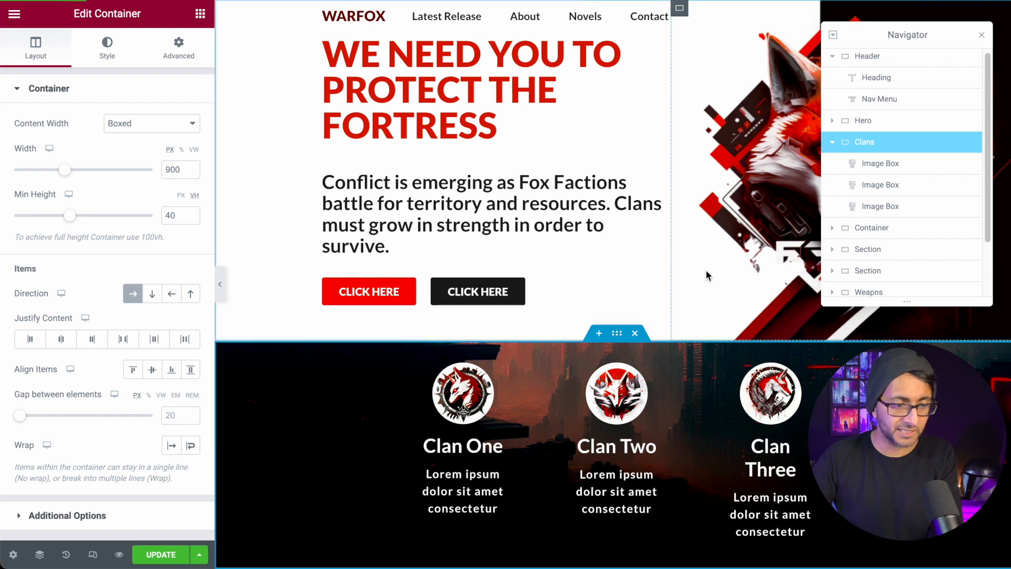
{"action": "left_click", "coordinate": [881, 164]}
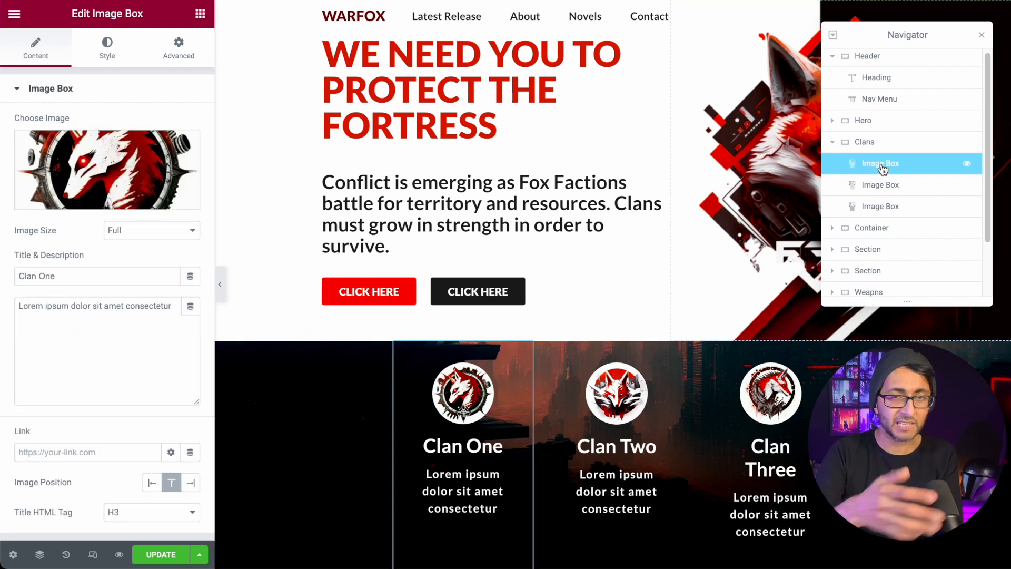
{"action": "mouse_move", "coordinate": [104, 176]}
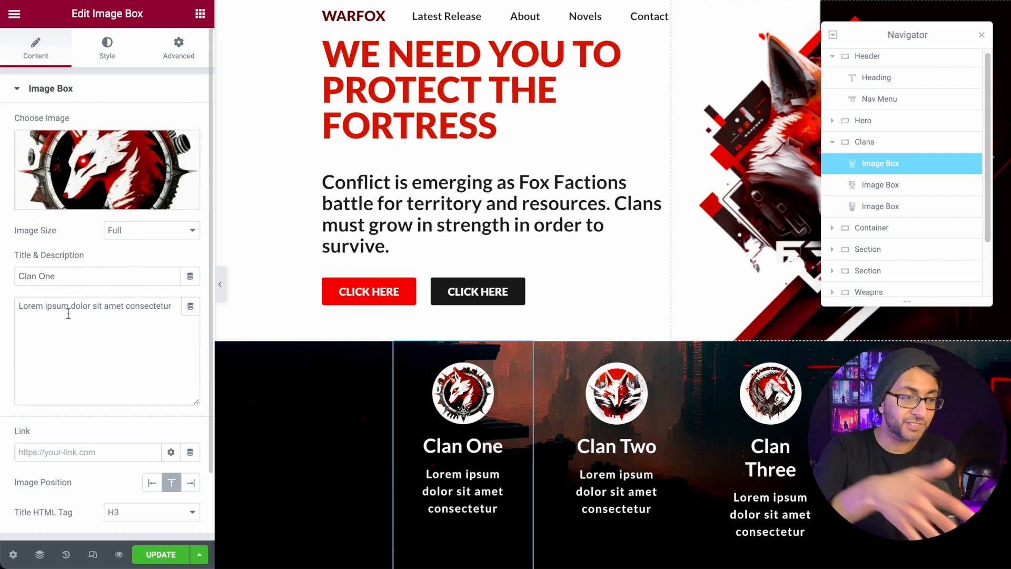
{"action": "mouse_move", "coordinate": [53, 145]}
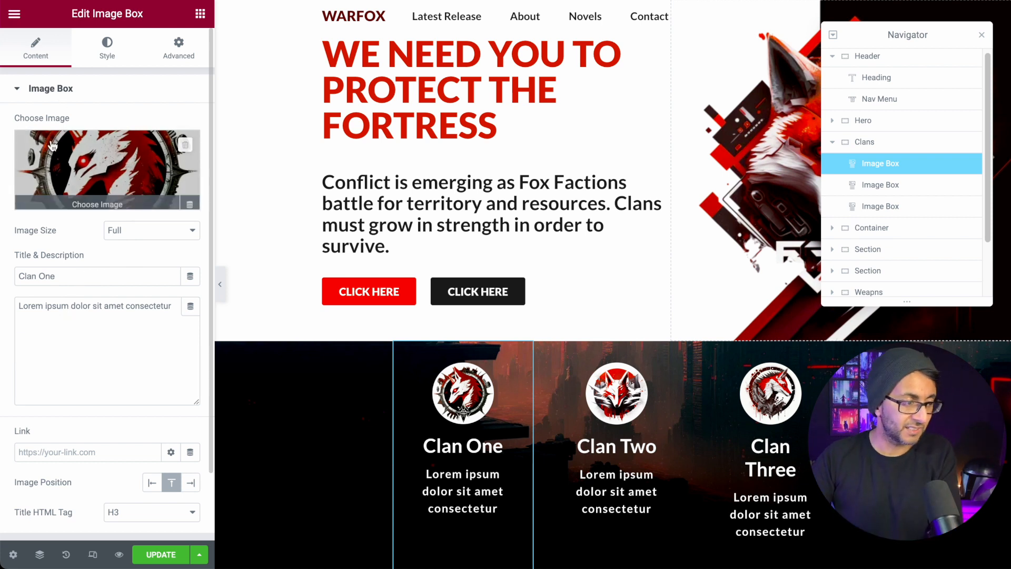
Try an image width of 96% on the Clan One image box, preview it without the editing controls, and undo the change.
{"action": "left_click", "coordinate": [95, 45]}
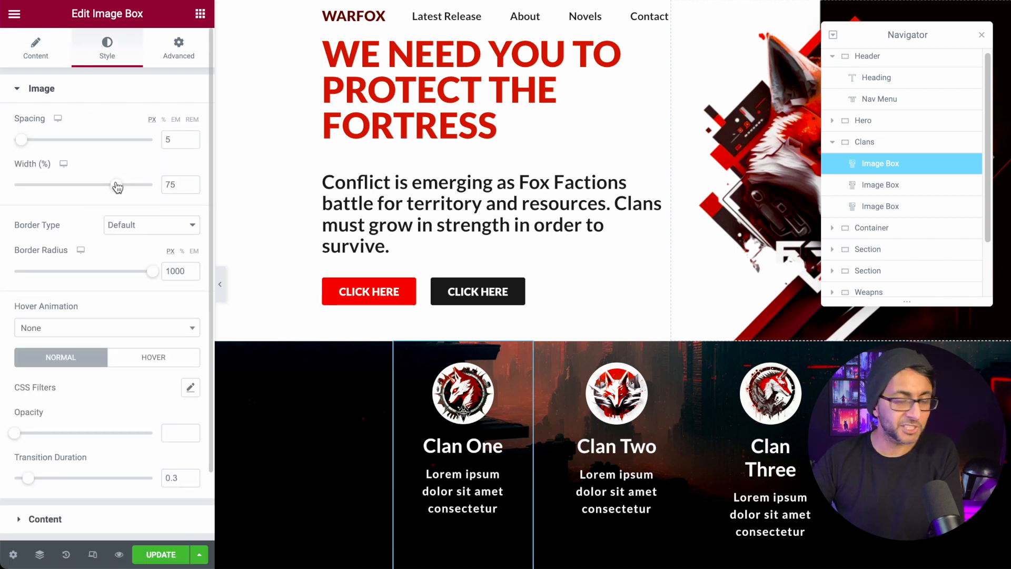
{"action": "left_click_drag", "start_coordinate": [117, 188], "coordinate": [147, 190]}
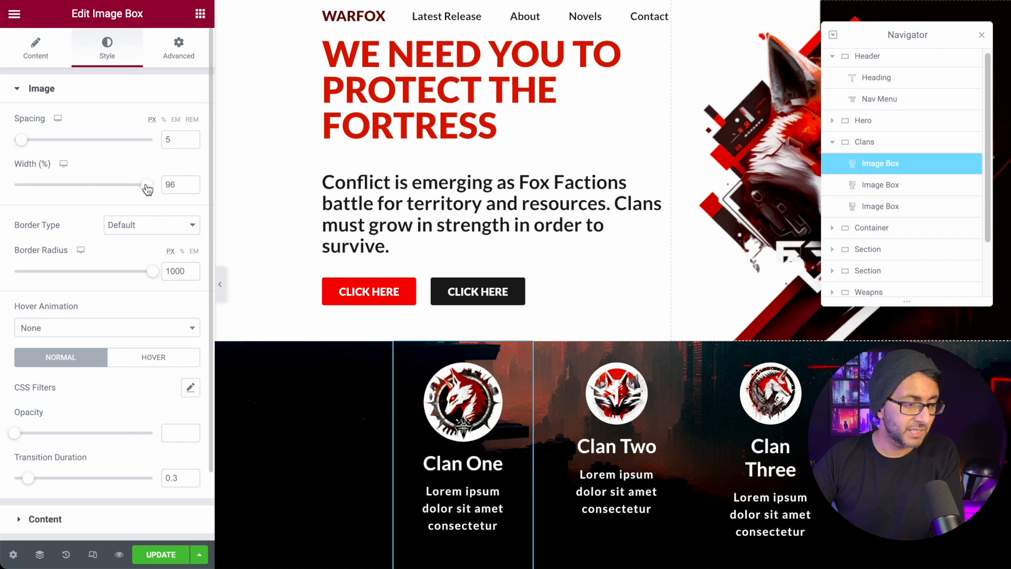
{"action": "left_click", "coordinate": [220, 284]}
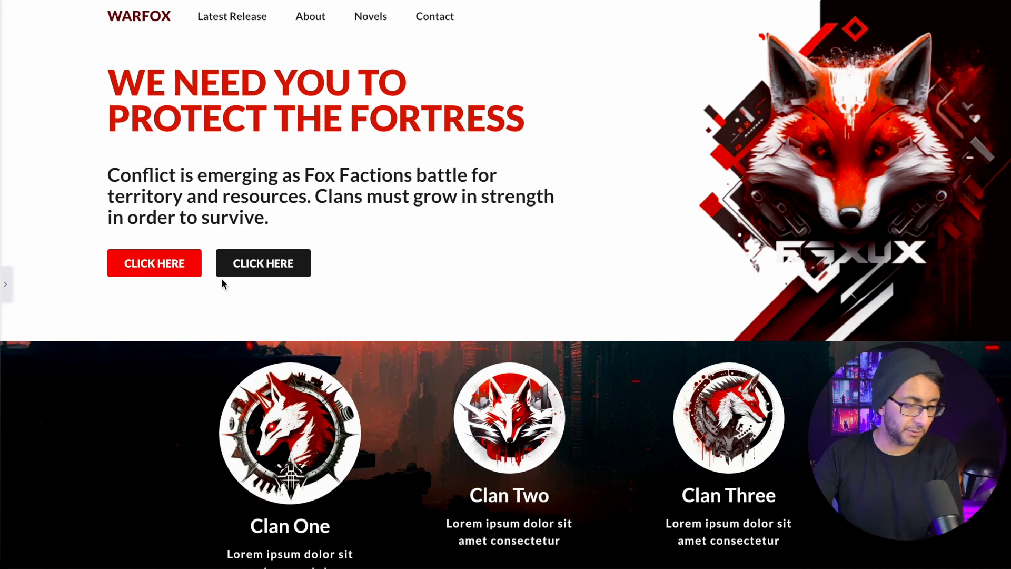
{"action": "left_click", "coordinate": [5, 294]}
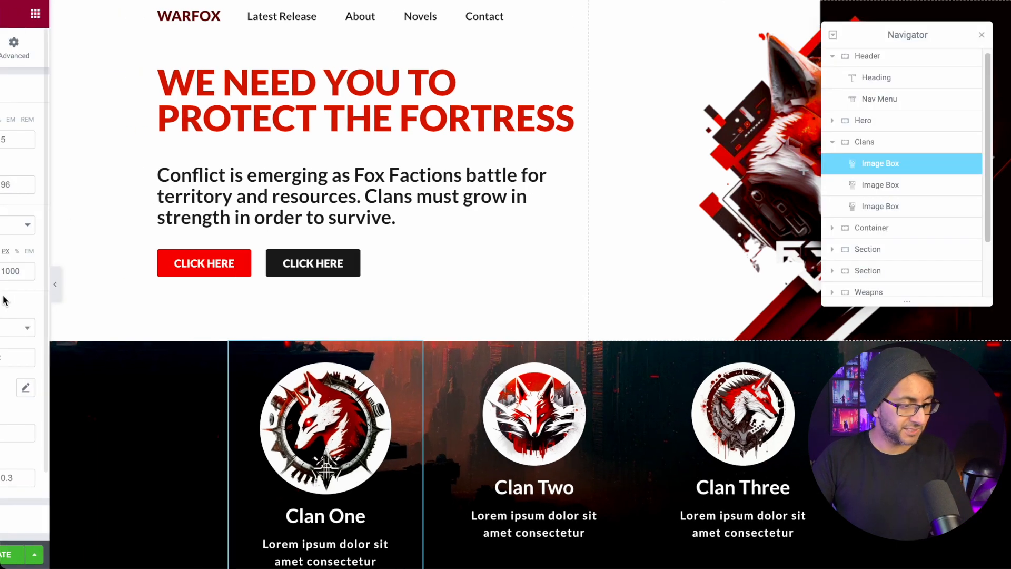
{"action": "key", "text": "ctrl+z"}
Save the page and review the Clan One image box's content and advanced settings and the Clans container's layout.
{"action": "key", "text": "ctrl+s"}
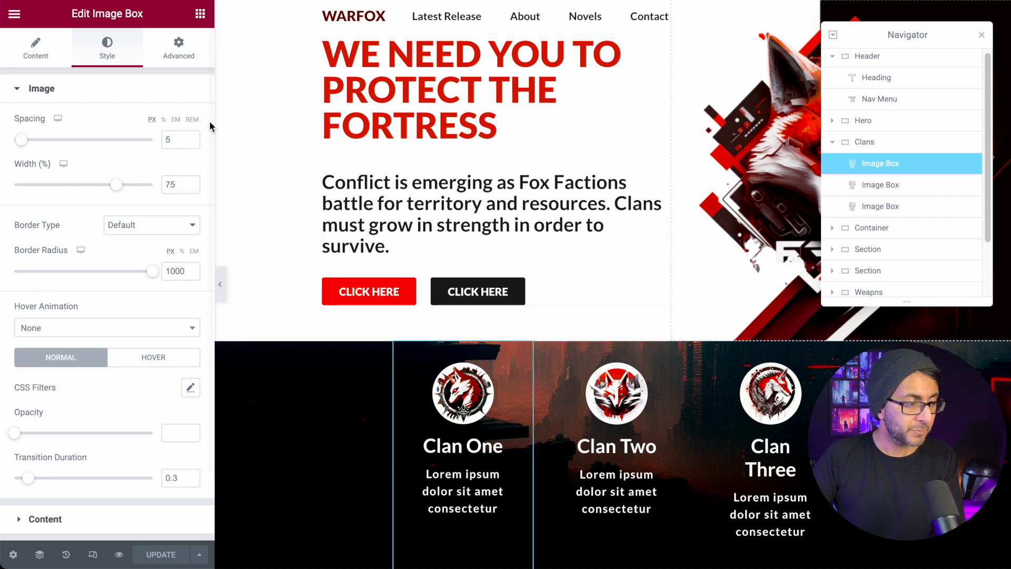
{"action": "left_click", "coordinate": [179, 53]}
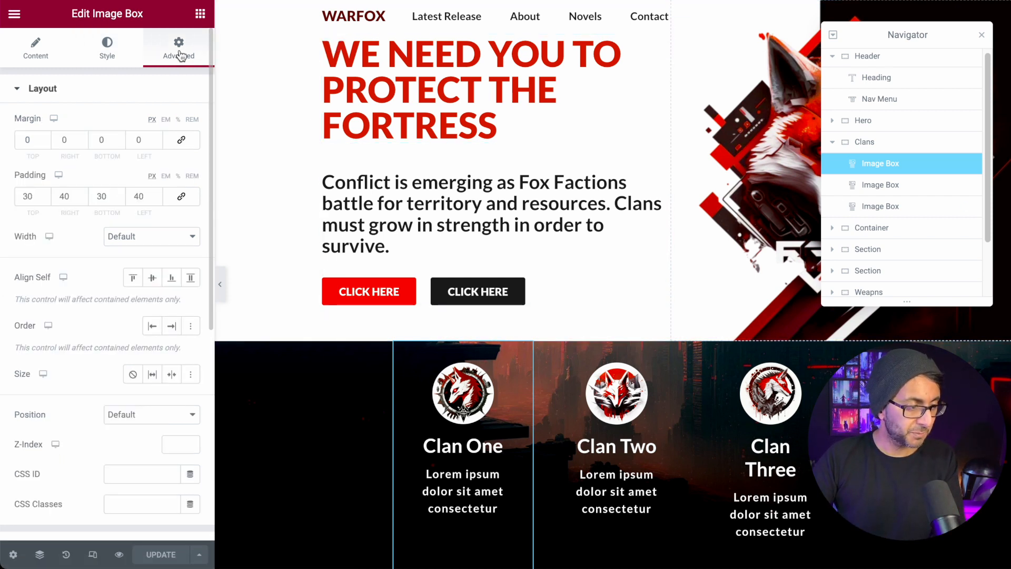
{"action": "left_click", "coordinate": [35, 63]}
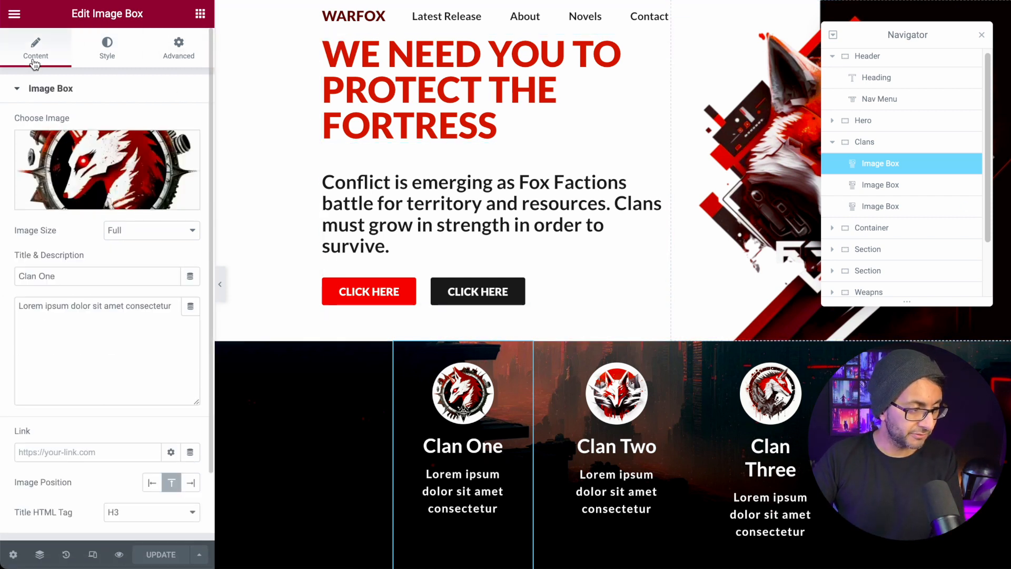
{"action": "left_click", "coordinate": [910, 148]}
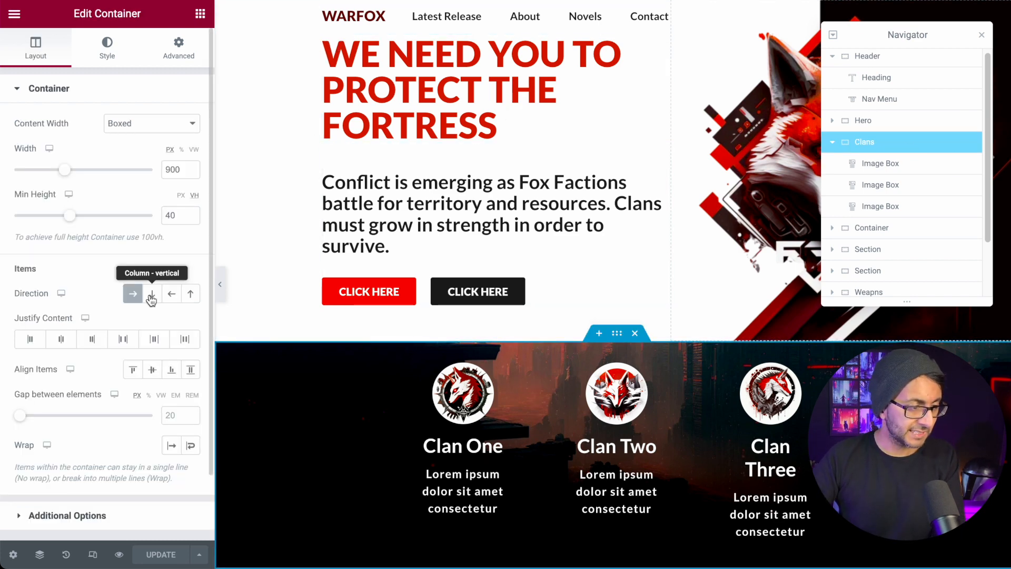
{"action": "left_click", "coordinate": [884, 163]}
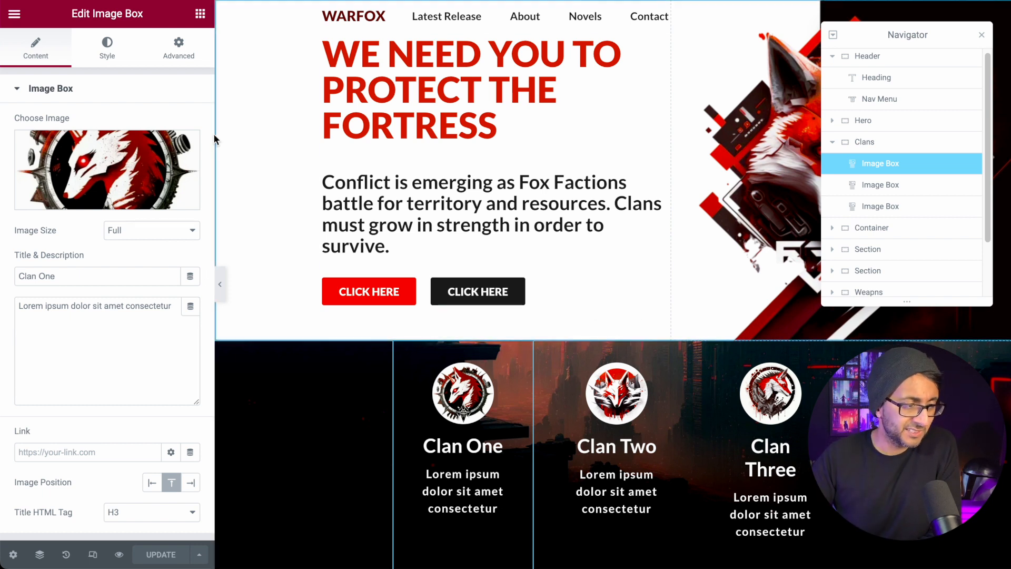
{"action": "left_click", "coordinate": [171, 52]}
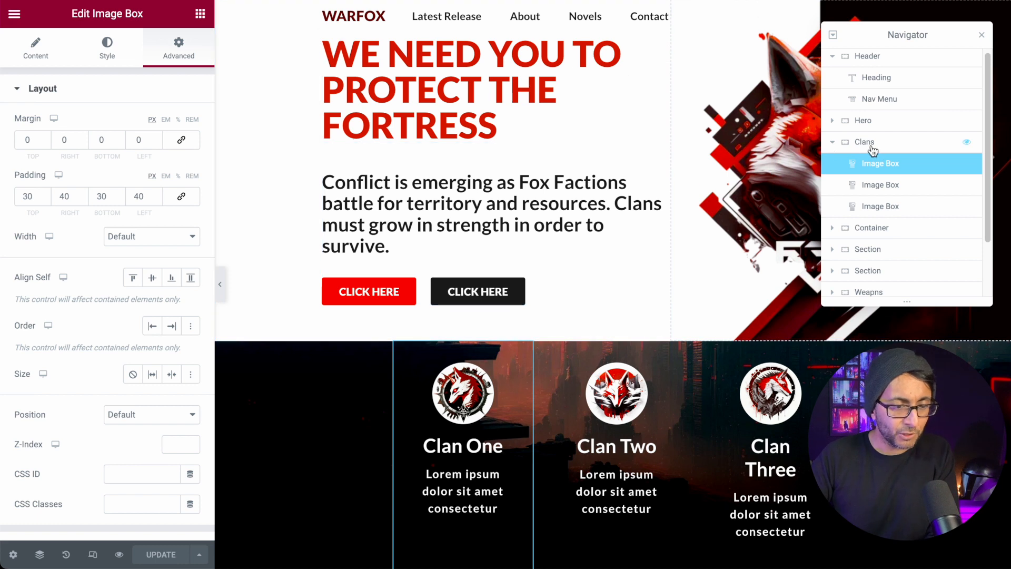
Inspect the Clans container's background image and background overlay settings.
{"action": "left_click", "coordinate": [843, 146]}
{"action": "left_click", "coordinate": [103, 53]}
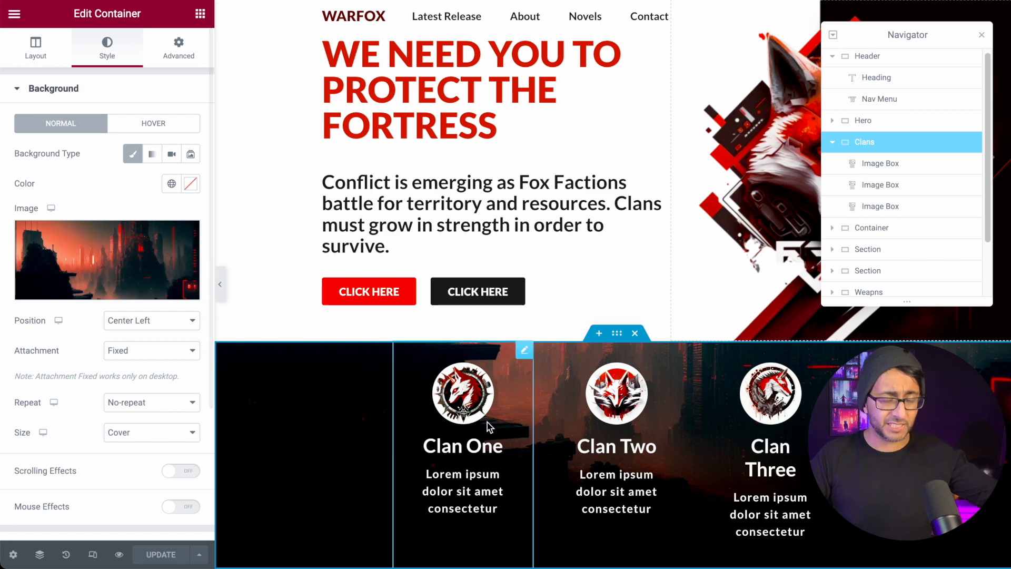
{"action": "scroll", "coordinate": [477, 421], "scroll_direction": "down", "scroll_amount": 4}
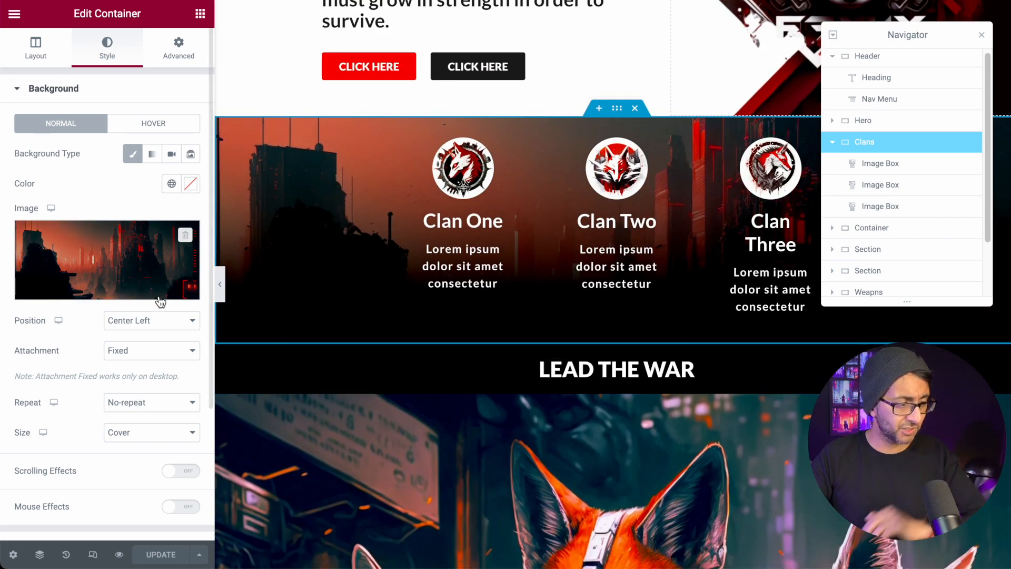
{"action": "scroll", "coordinate": [165, 299], "scroll_direction": "down", "scroll_amount": 1}
{"action": "left_click", "coordinate": [65, 87]}
{"action": "left_click", "coordinate": [67, 126]}
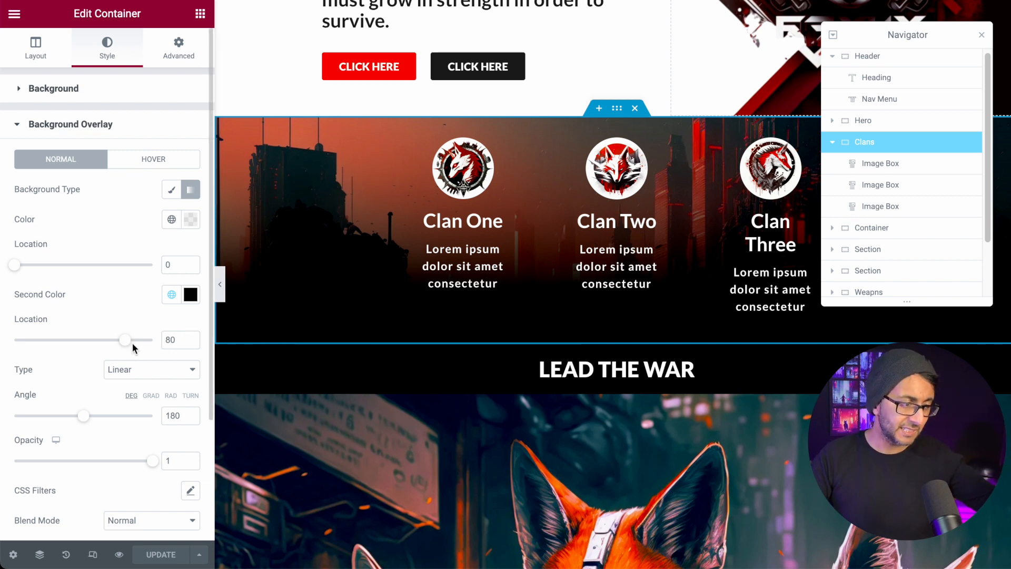
Try a second color location of 41 on the Clans background overlay, restore it to 80, and check the background while scrolling.
{"action": "left_click_drag", "start_coordinate": [126, 345], "coordinate": [74, 348]}
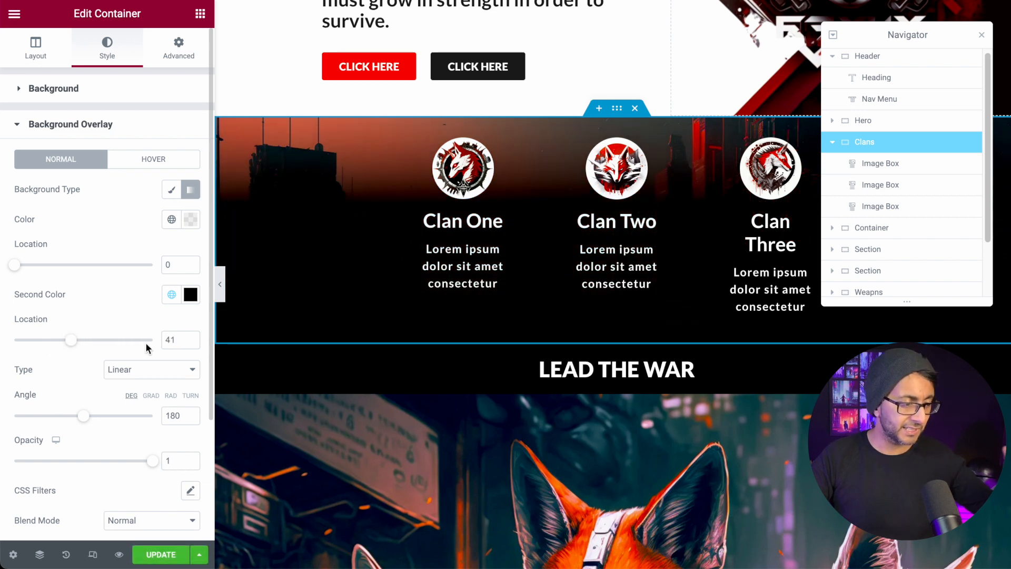
{"action": "type", "text": "80"}
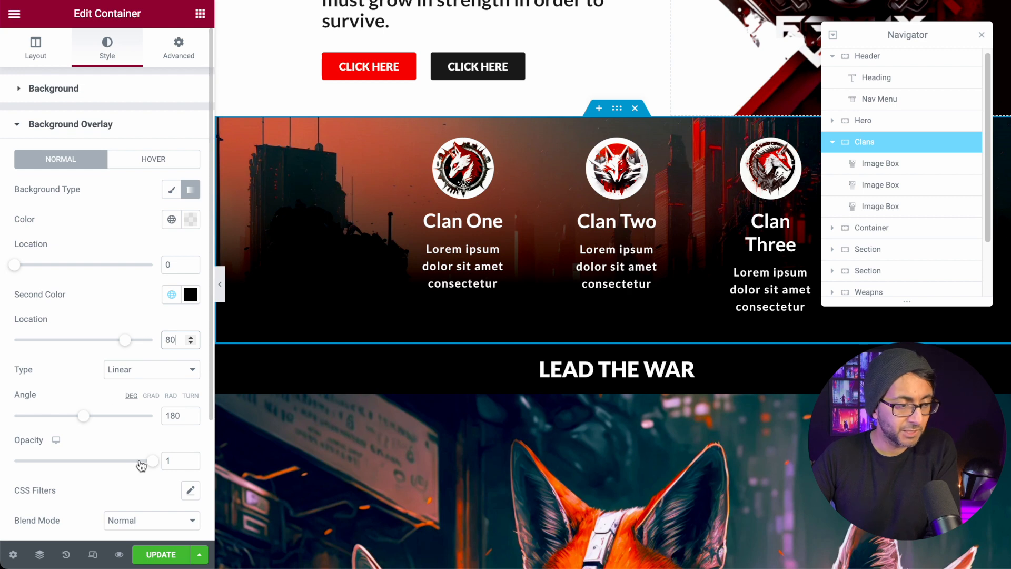
{"action": "left_click_drag", "start_coordinate": [152, 466], "coordinate": [212, 462]}
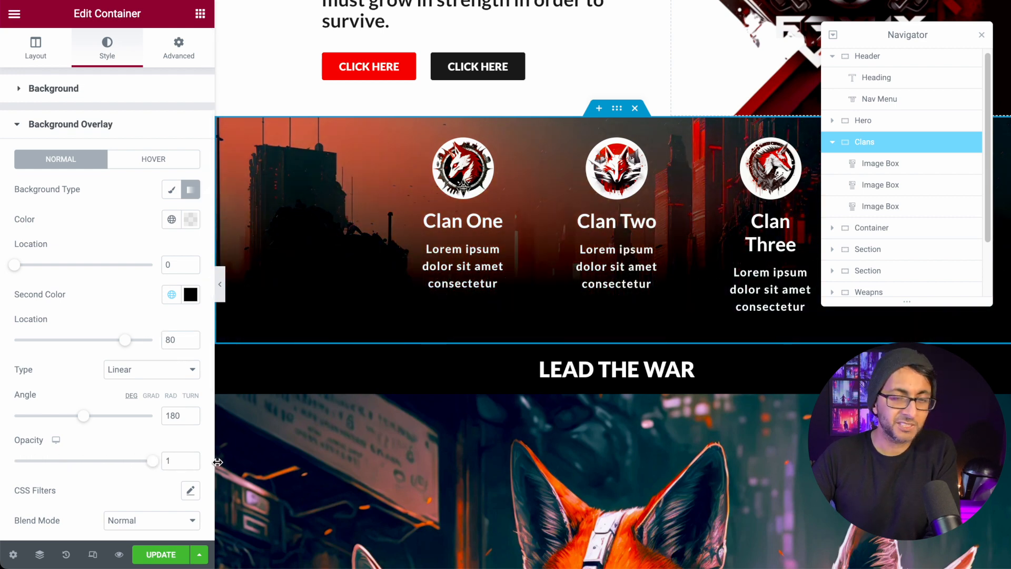
{"action": "scroll", "coordinate": [416, 330], "scroll_direction": "up", "scroll_amount": 3}
{"action": "scroll", "coordinate": [453, 315], "scroll_direction": "down", "scroll_amount": 3}
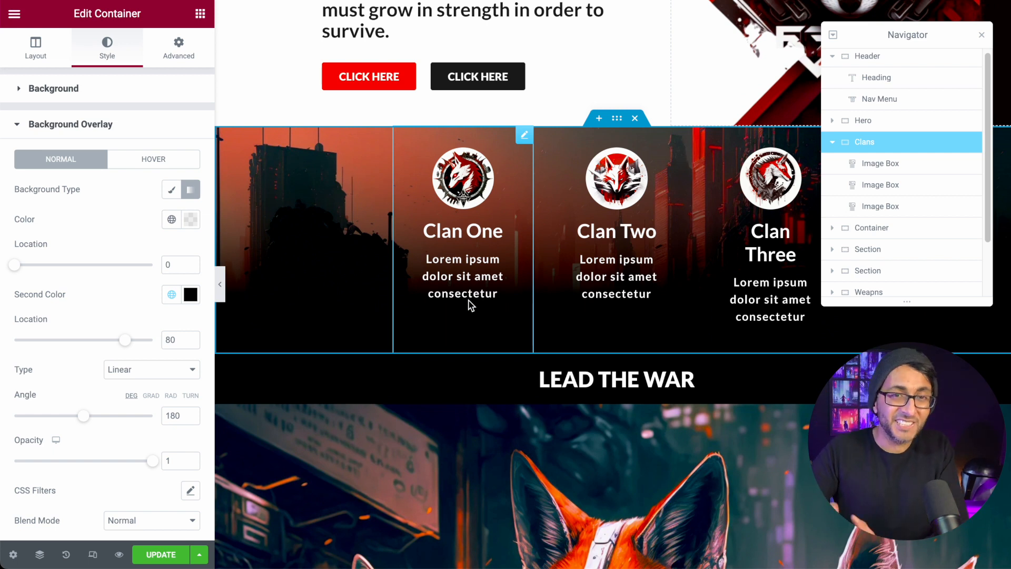
Collapse the Clans container and review the layout and advanced settings of the "LEAD THE WAR" container.
{"action": "left_click", "coordinate": [843, 144]}
{"action": "left_click", "coordinate": [919, 168]}
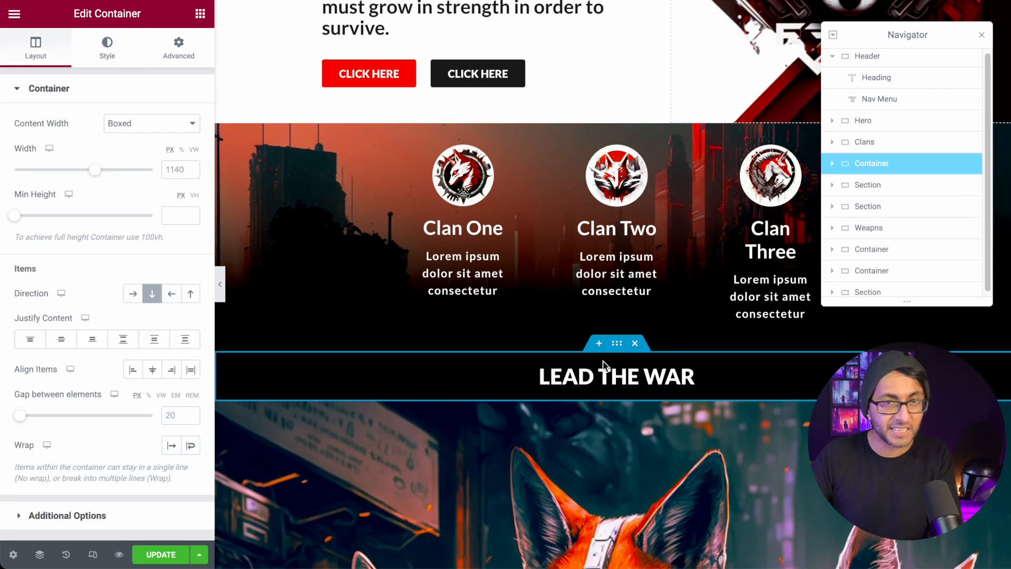
{"action": "left_click", "coordinate": [184, 52]}
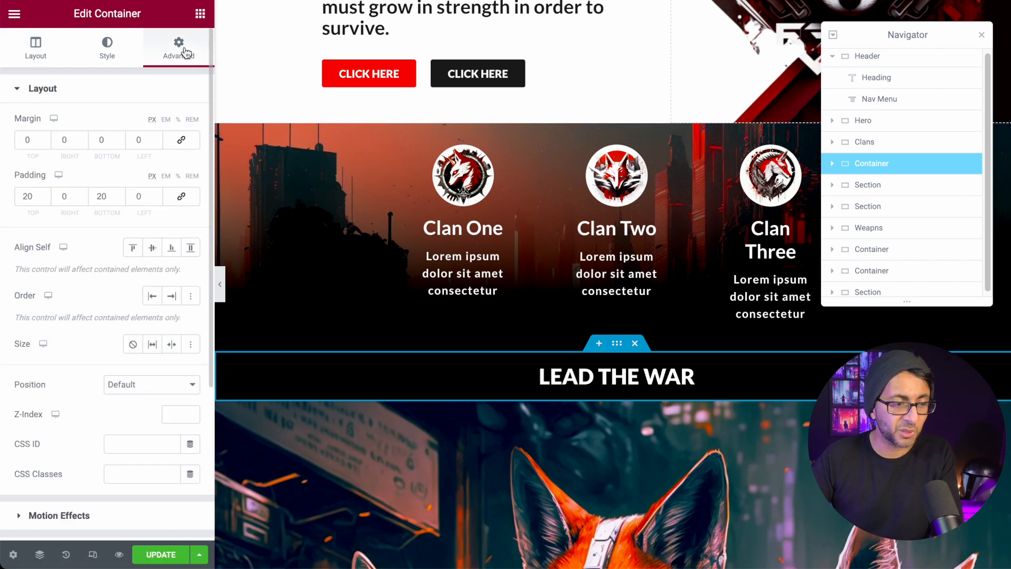
Try a vertical column direction on the full-width fox section below "LEAD THE WAR", then restore the horizontal row direction.
{"action": "left_click", "coordinate": [915, 187]}
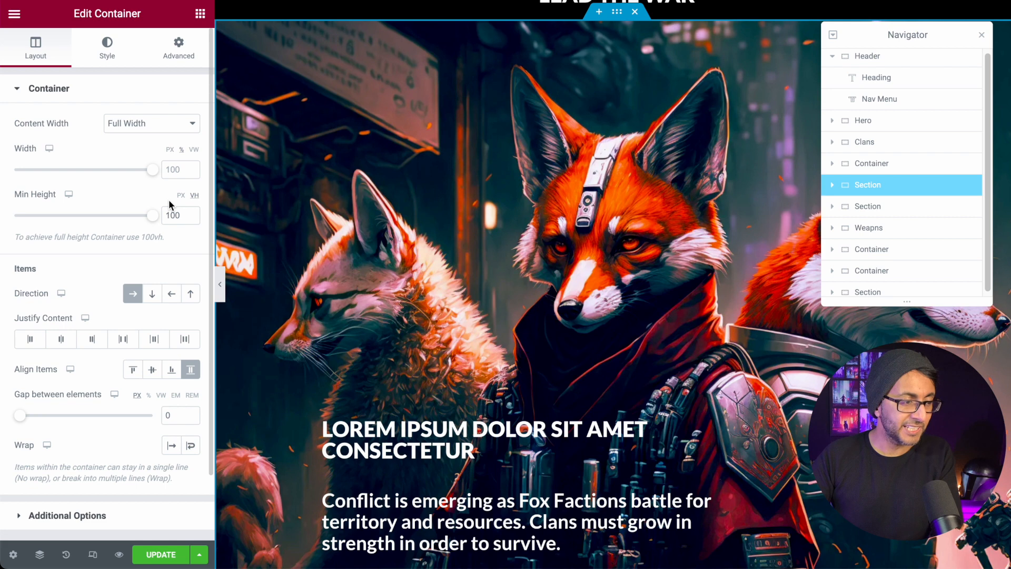
{"action": "left_click", "coordinate": [190, 371]}
{"action": "scroll", "coordinate": [485, 300], "scroll_direction": "down", "scroll_amount": 2}
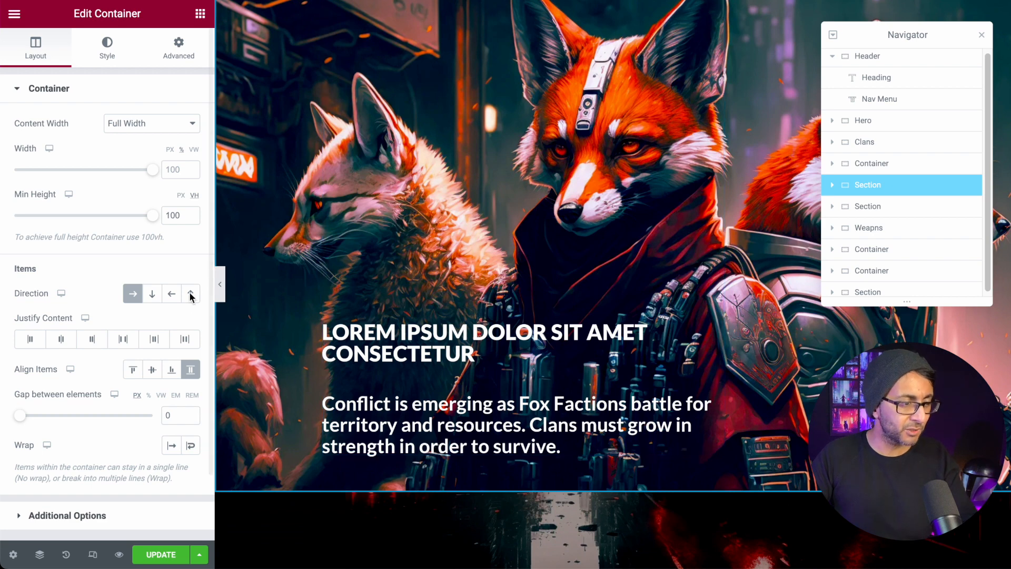
{"action": "left_click", "coordinate": [153, 295]}
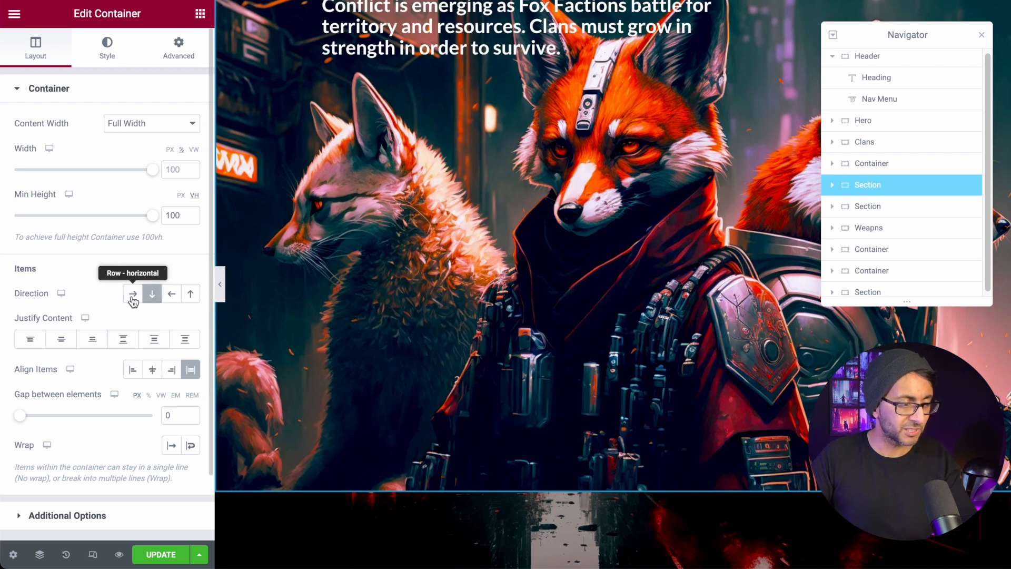
{"action": "left_click", "coordinate": [132, 293]}
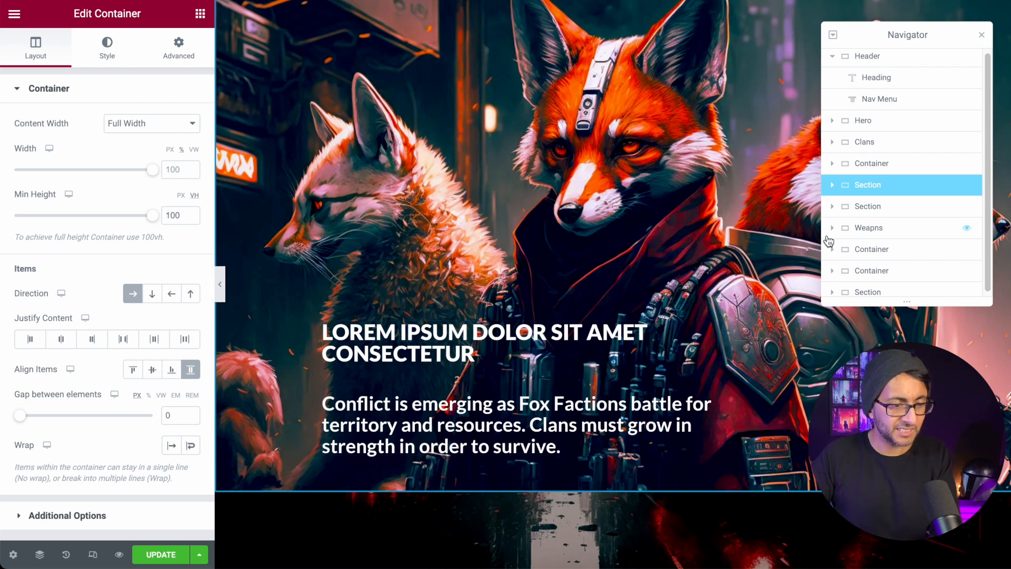
Expand the fox section's nested container and review its first heading and the container's layout settings.
{"action": "left_click", "coordinate": [832, 185]}
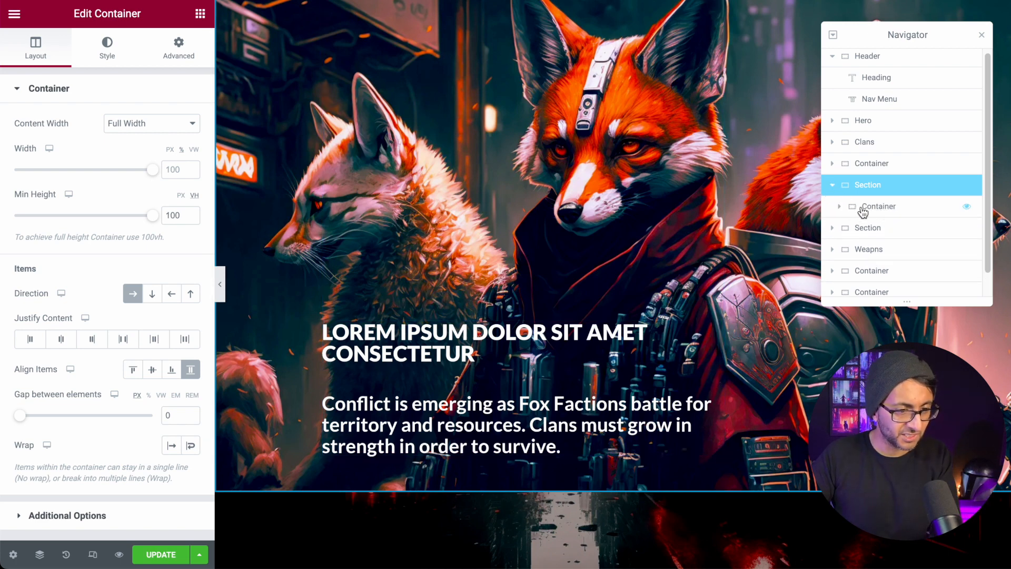
{"action": "left_click", "coordinate": [839, 208]}
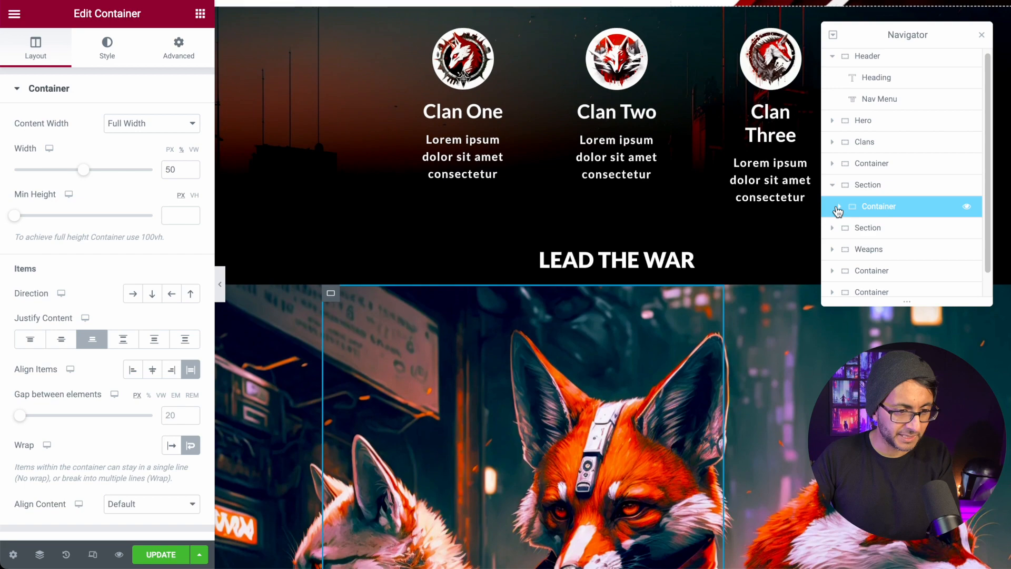
{"action": "left_click", "coordinate": [884, 228]}
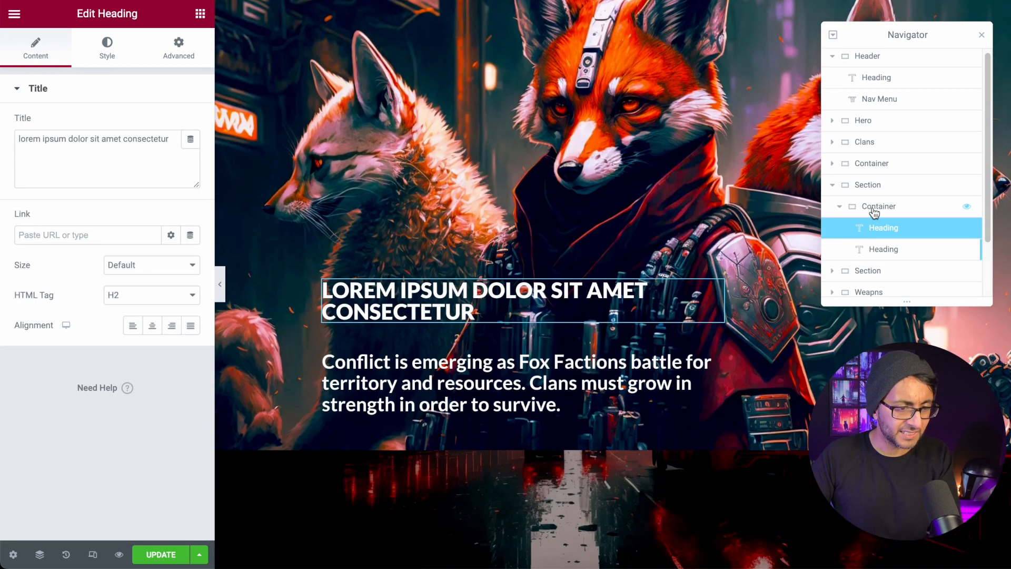
{"action": "left_click", "coordinate": [874, 207]}
{"action": "scroll", "coordinate": [510, 353], "scroll_direction": "up", "scroll_amount": 5}
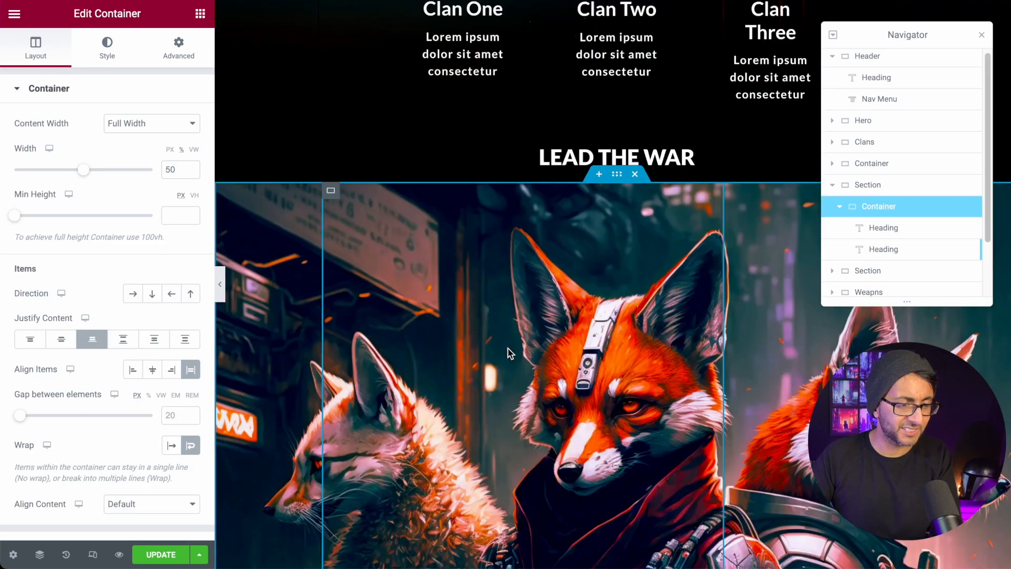
{"action": "scroll", "coordinate": [511, 354], "scroll_direction": "down", "scroll_amount": 3}
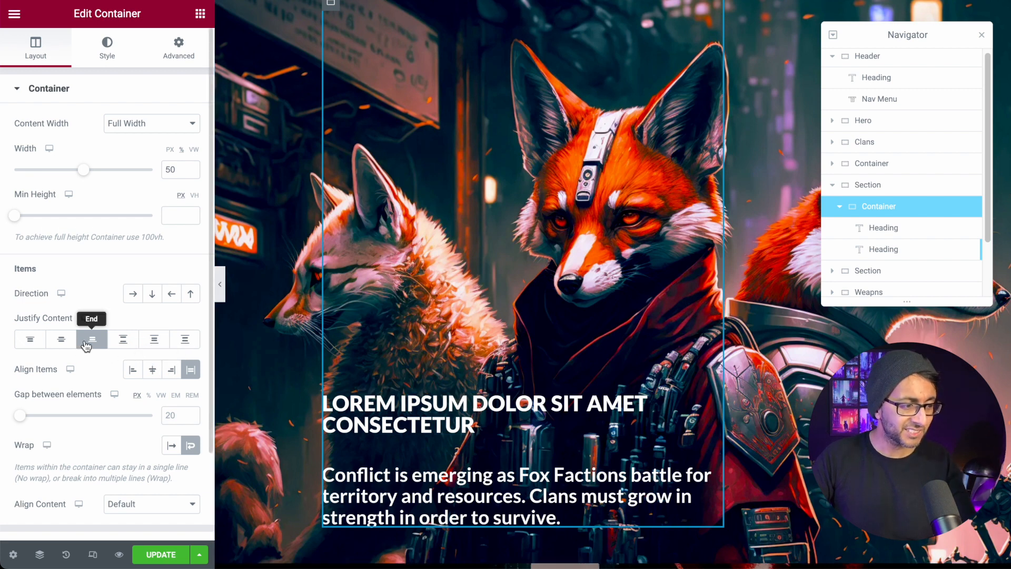
Try centered content justification on the fox section's nested container, then restore the justification to End.
{"action": "left_click", "coordinate": [64, 344]}
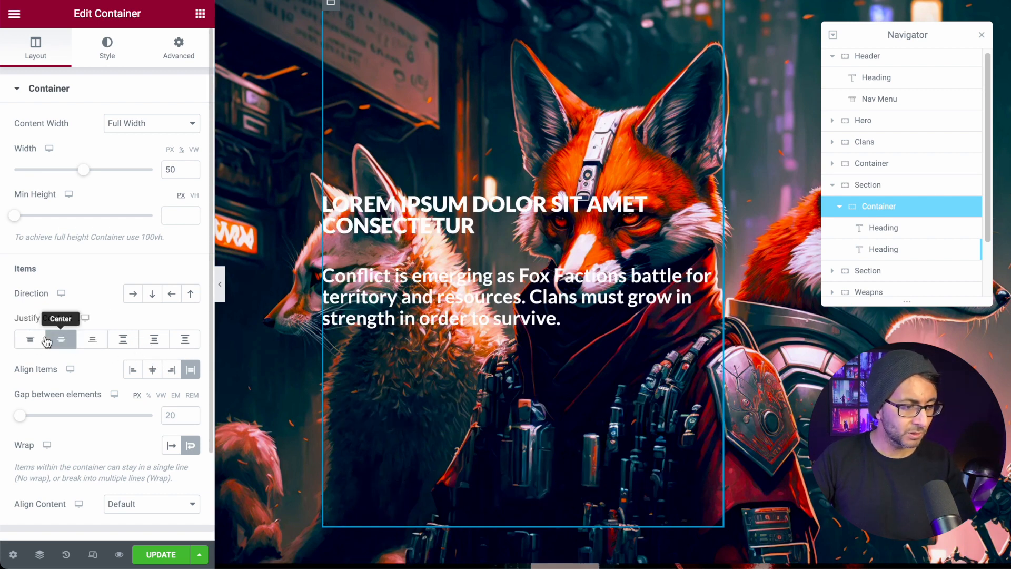
{"action": "left_click", "coordinate": [66, 343]}
{"action": "left_click", "coordinate": [88, 343]}
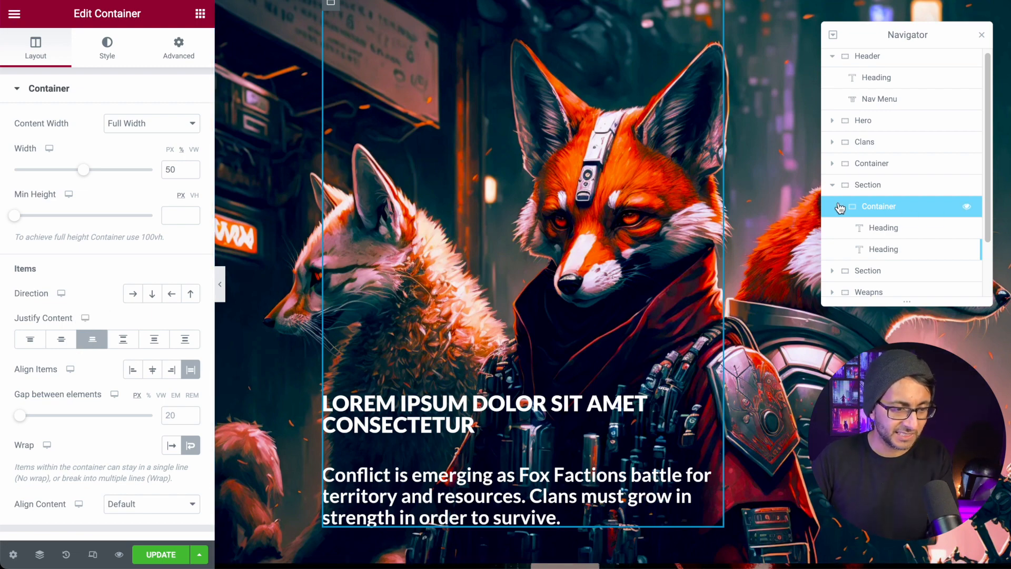
Collapse the fox section and compare its layout settings with those of the city street section below it.
{"action": "left_click", "coordinate": [831, 186]}
{"action": "scroll", "coordinate": [548, 306], "scroll_direction": "down", "scroll_amount": 6}
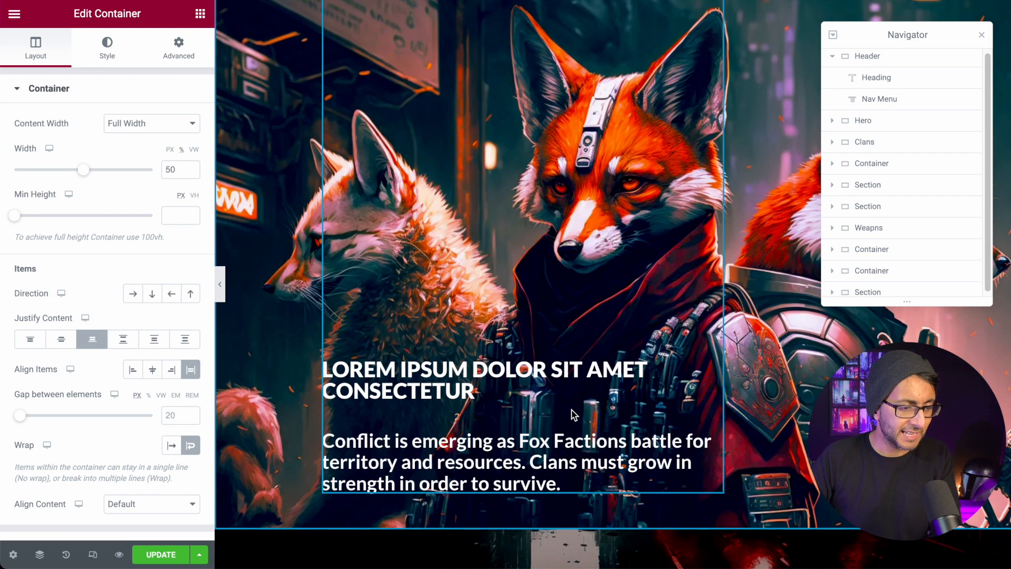
{"action": "scroll", "coordinate": [572, 406], "scroll_direction": "down", "scroll_amount": 2}
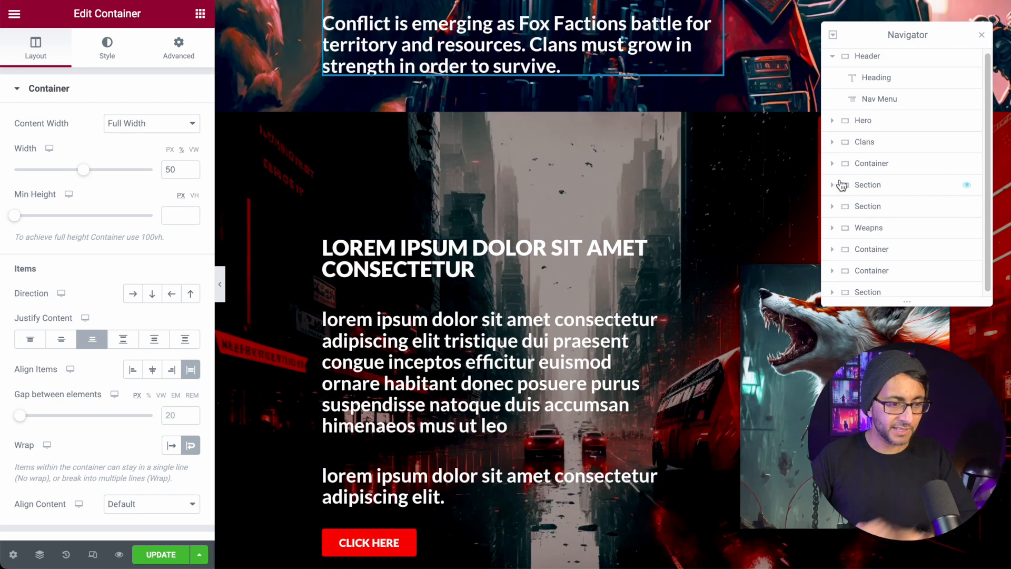
{"action": "left_click", "coordinate": [884, 188]}
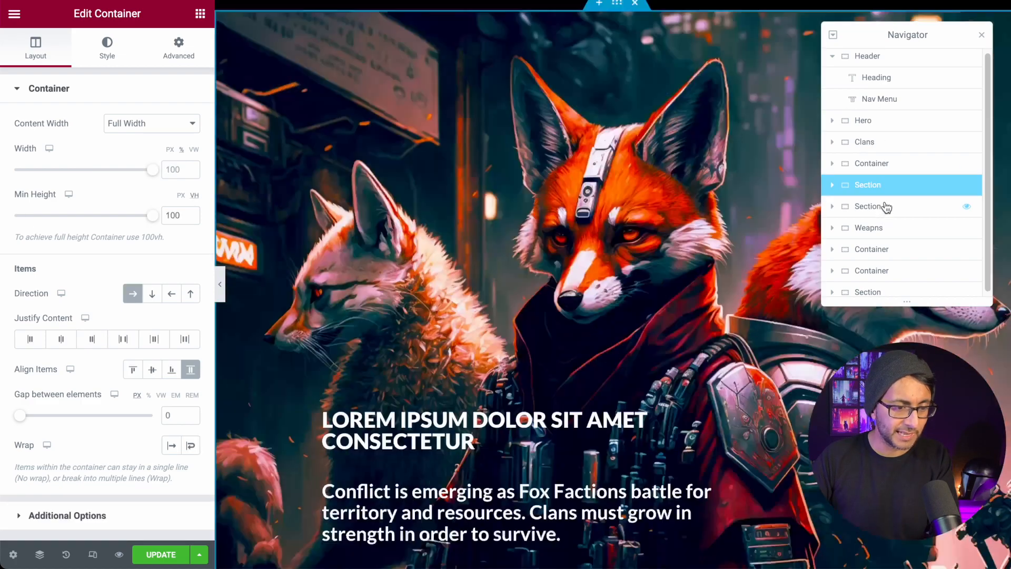
{"action": "left_click", "coordinate": [885, 206]}
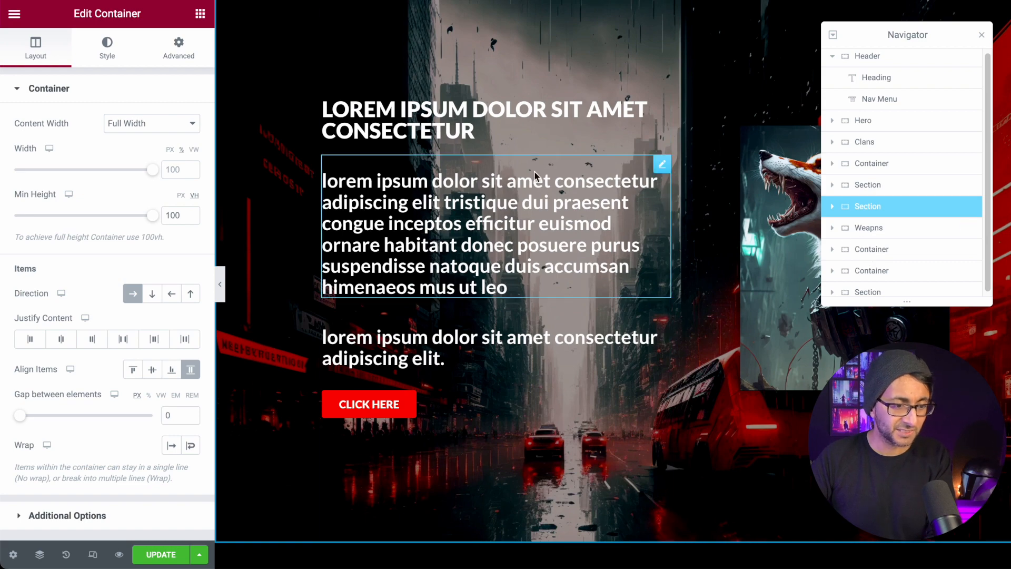
Expand the city street section and examine the layout of its first nested container holding the text and button.
{"action": "left_click", "coordinate": [832, 207]}
{"action": "left_click", "coordinate": [861, 238]}
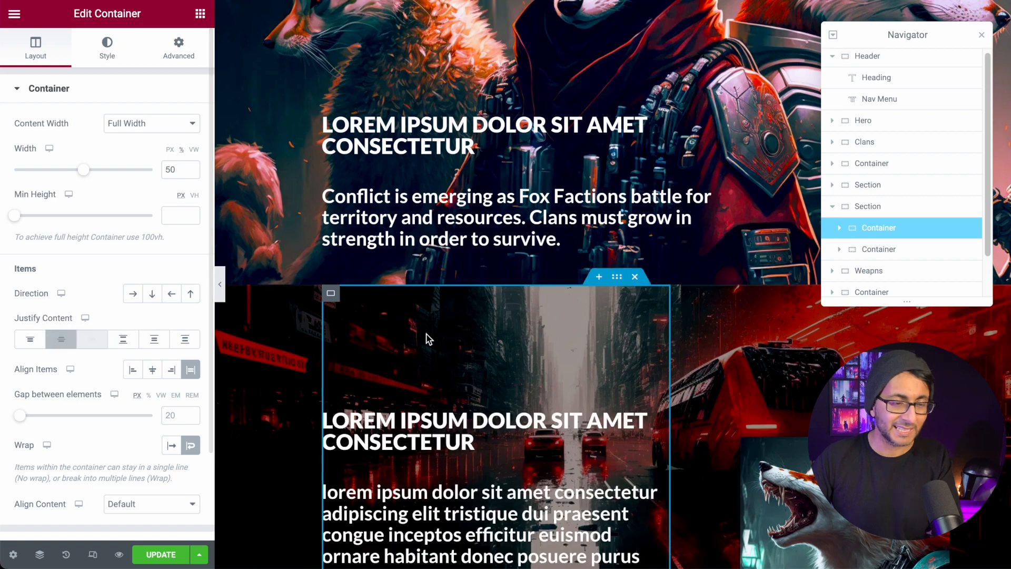
{"action": "scroll", "coordinate": [400, 337], "scroll_direction": "up", "scroll_amount": 3}
{"action": "scroll", "coordinate": [455, 358], "scroll_direction": "down", "scroll_amount": 8}
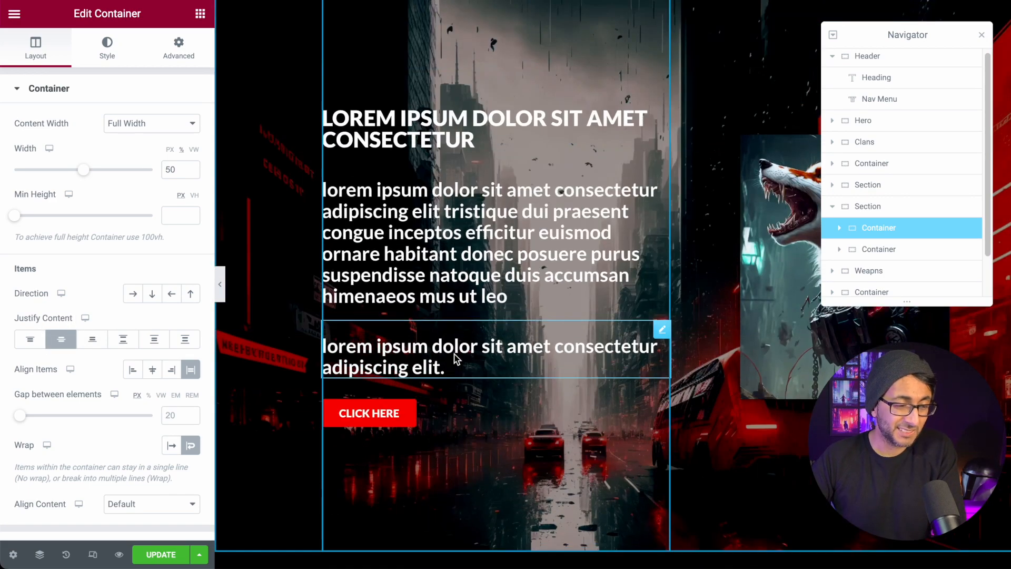
{"action": "scroll", "coordinate": [455, 358], "scroll_direction": "up", "scroll_amount": 2}
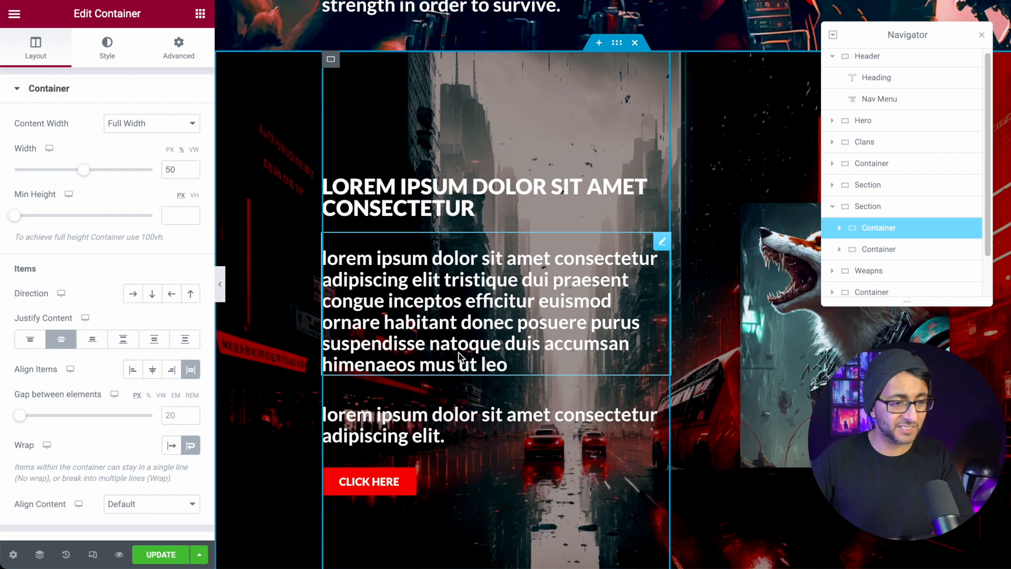
Move the Navigator off the snarling fox image and open that image's style settings from the second nested container.
{"action": "left_click_drag", "start_coordinate": [871, 41], "coordinate": [344, 53]}
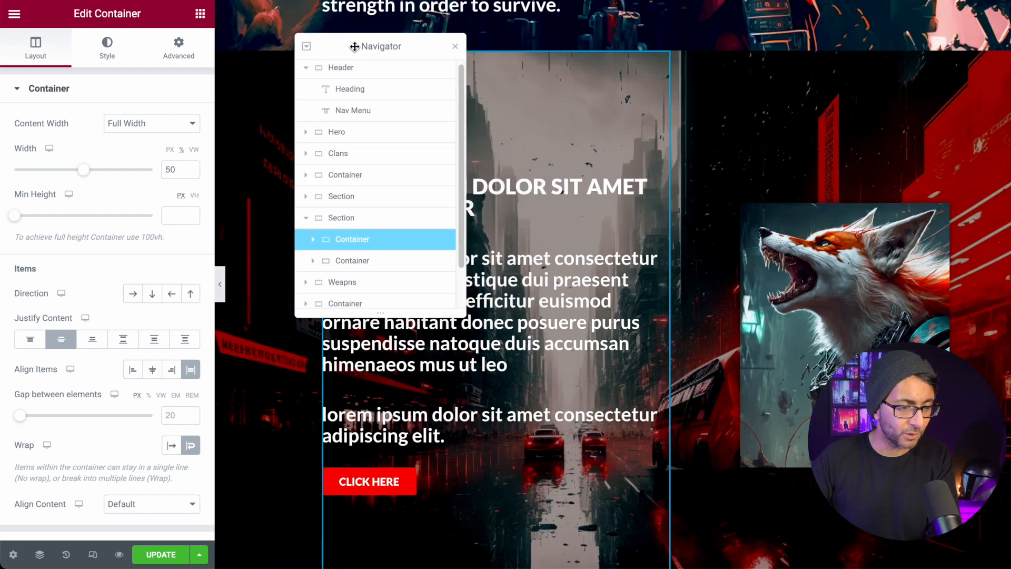
{"action": "left_click", "coordinate": [351, 263]}
{"action": "left_click", "coordinate": [368, 282]}
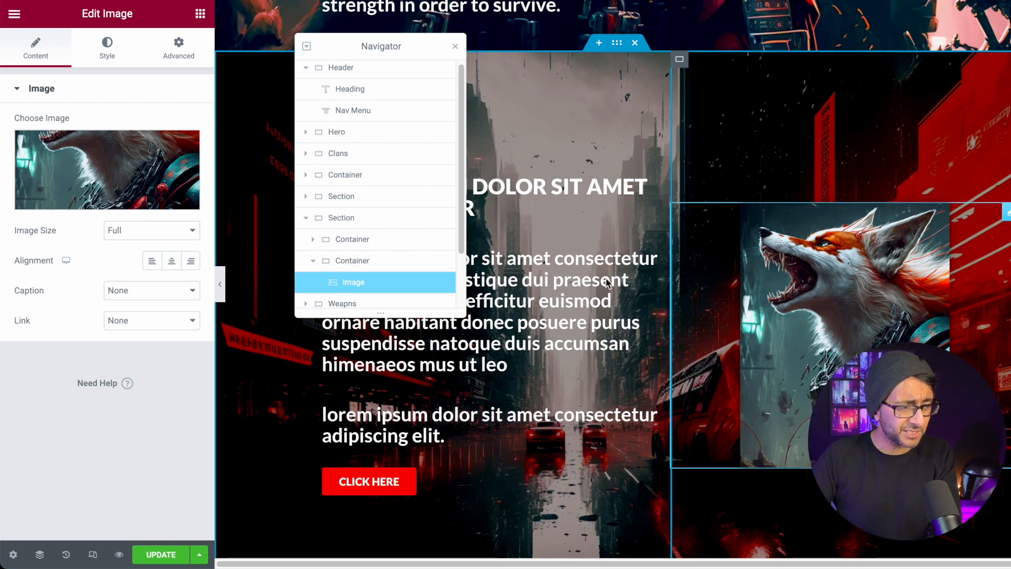
{"action": "left_click", "coordinate": [108, 58]}
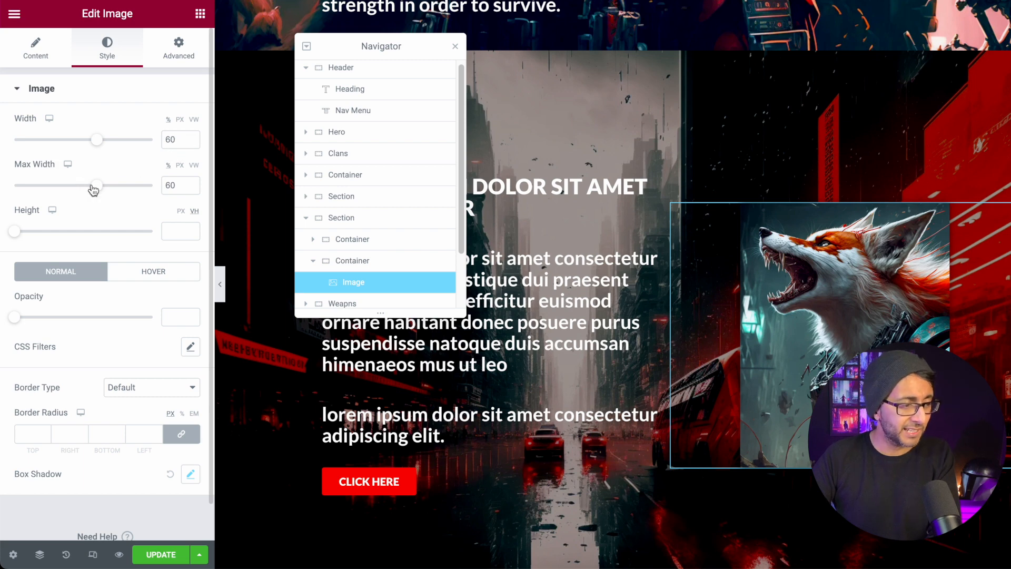
Try a width and max width of 100% on the snarling fox image, then undo the change.
{"action": "left_click_drag", "start_coordinate": [98, 141], "coordinate": [177, 142]}
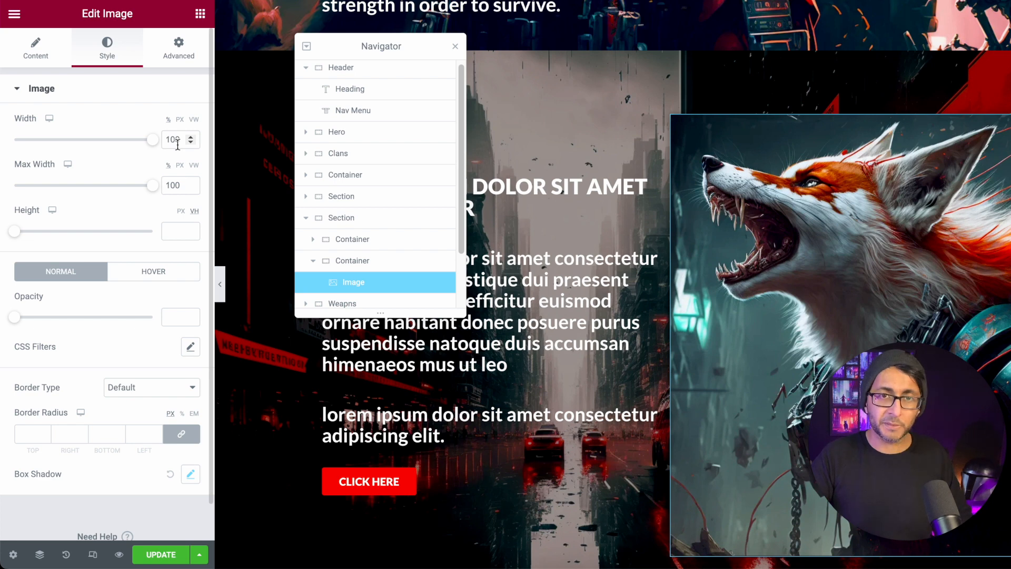
{"action": "key", "text": "ctrl+z"}
{"action": "key", "text": "ctrl+z"}
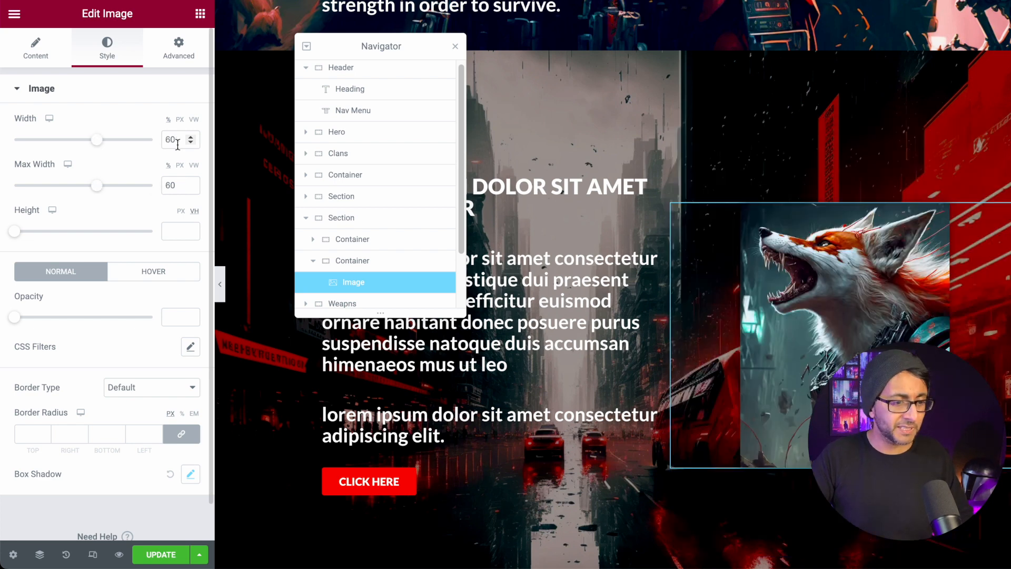
Reset the snarling fox image's box shadow, reopen the shadow options with their defaults, and check the image's advanced settings.
{"action": "left_click", "coordinate": [170, 476]}
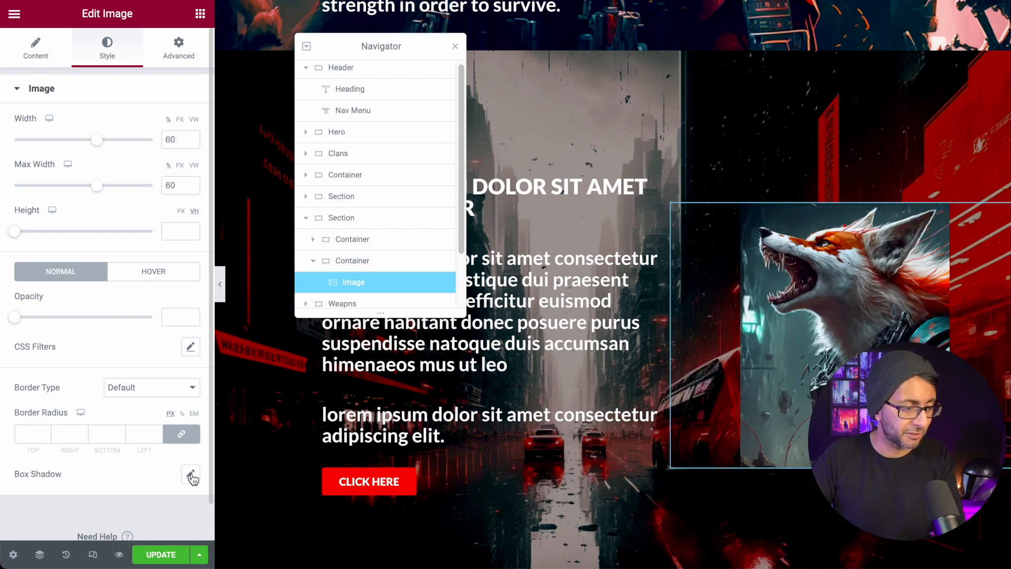
{"action": "left_click", "coordinate": [190, 475]}
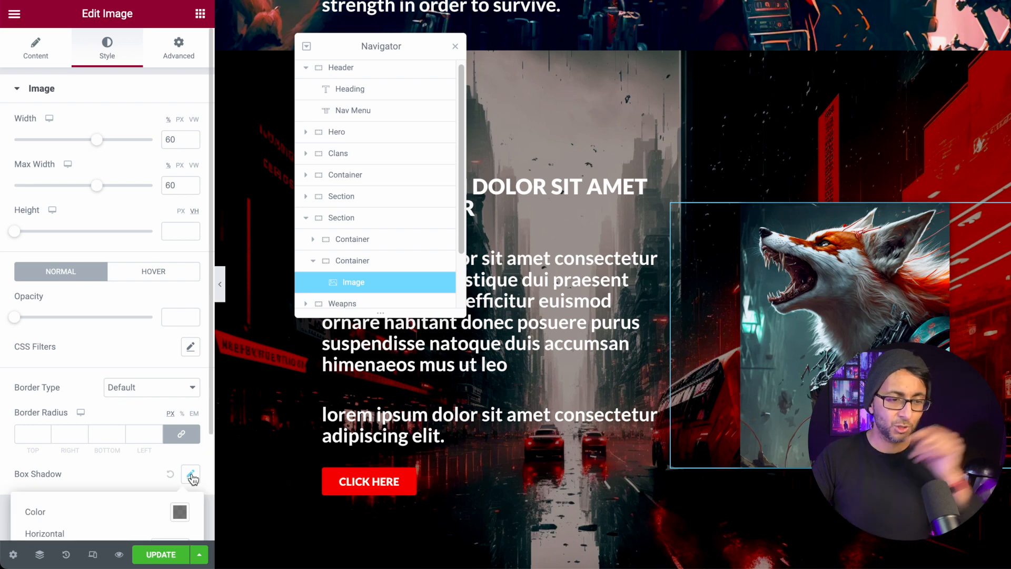
{"action": "left_click", "coordinate": [179, 55]}
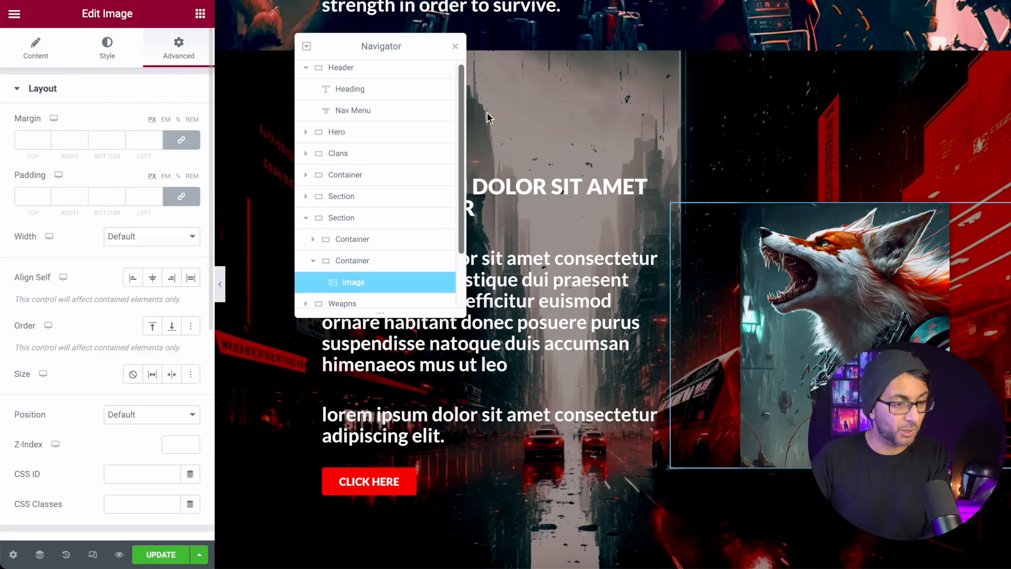
Close the Navigator and look over the "Choose your Weapons" section and the fox image gallery below it.
{"action": "scroll", "coordinate": [592, 351], "scroll_direction": "down", "scroll_amount": 4}
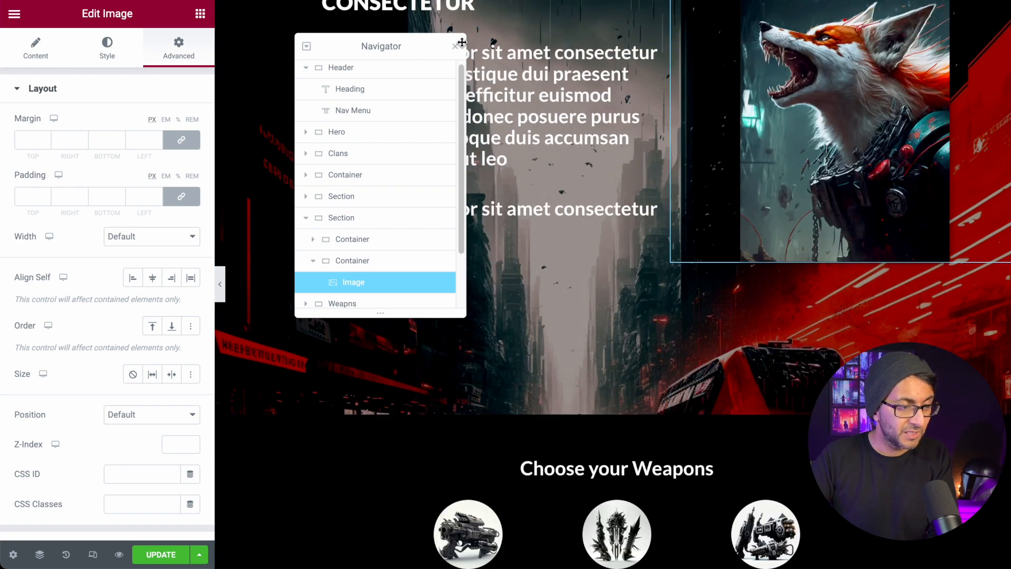
{"action": "left_click", "coordinate": [457, 44]}
{"action": "scroll", "coordinate": [679, 342], "scroll_direction": "down", "scroll_amount": 6}
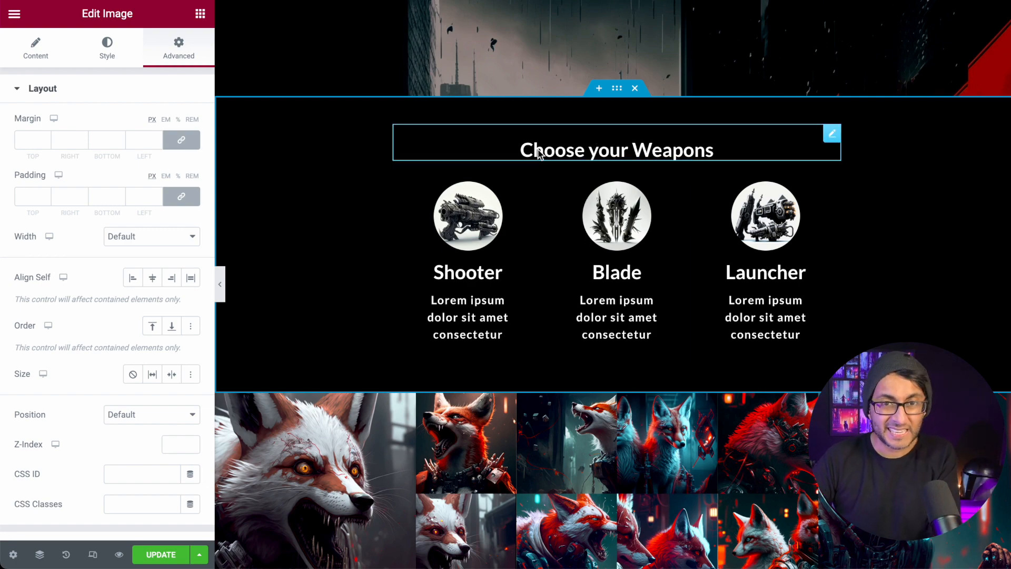
{"action": "scroll", "coordinate": [598, 263], "scroll_direction": "down", "scroll_amount": 6}
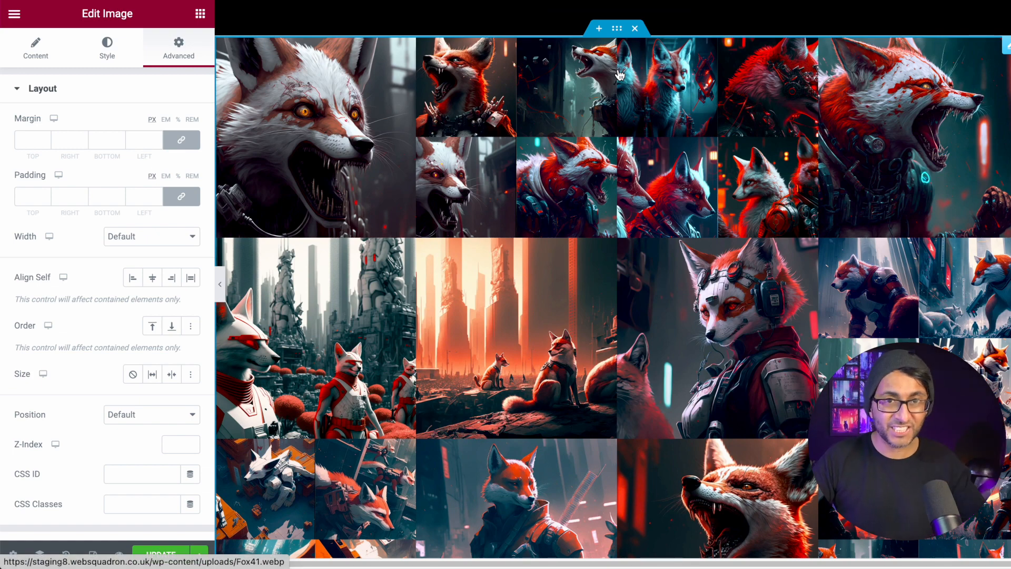
Open the fox gallery's content settings, review its image selection in the gallery editor without changes, and look over the grid.
{"action": "left_click", "coordinate": [1002, 48]}
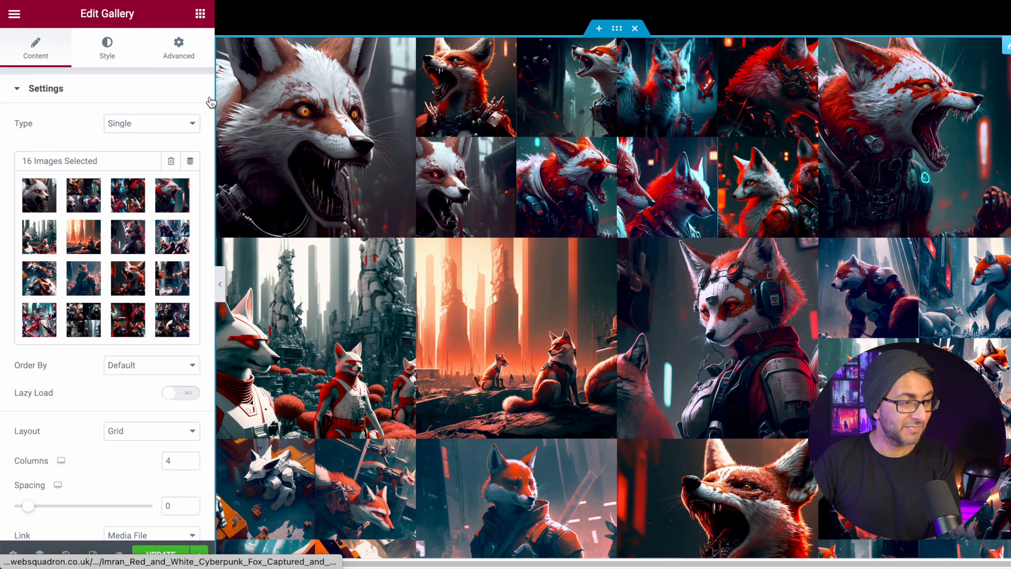
{"action": "left_click", "coordinate": [105, 263]}
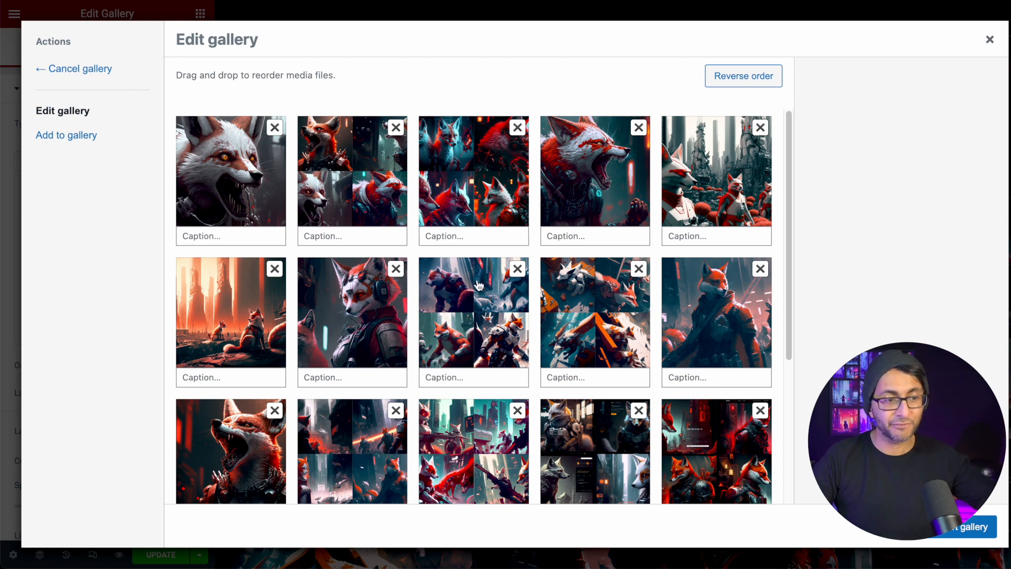
{"action": "left_click", "coordinate": [988, 40]}
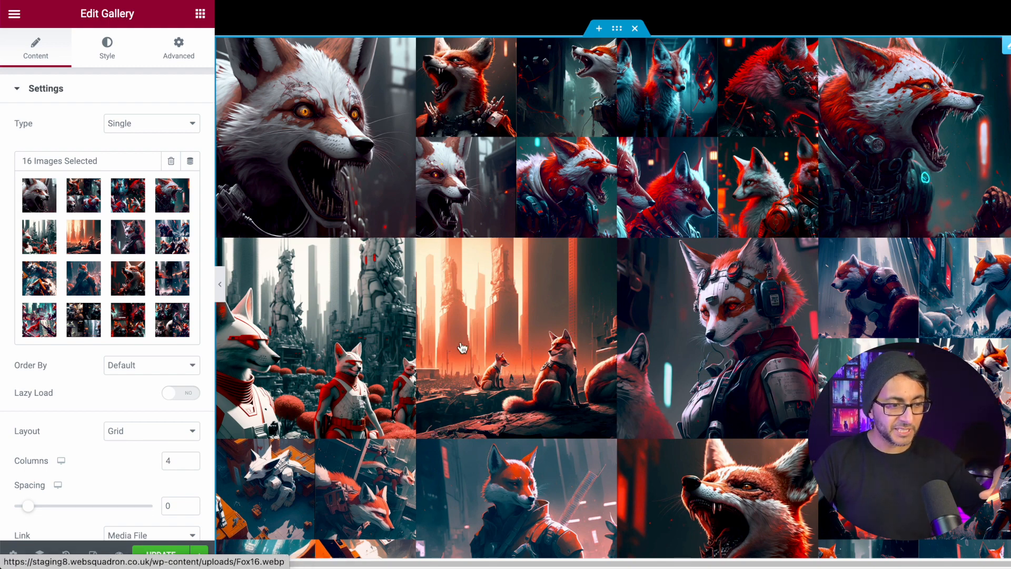
{"action": "scroll", "coordinate": [626, 341], "scroll_direction": "up", "scroll_amount": 1}
{"action": "scroll", "coordinate": [624, 342], "scroll_direction": "down", "scroll_amount": 1}
{"action": "scroll", "coordinate": [623, 341], "scroll_direction": "down", "scroll_amount": 9}
{"action": "scroll", "coordinate": [622, 341], "scroll_direction": "up", "scroll_amount": 3}
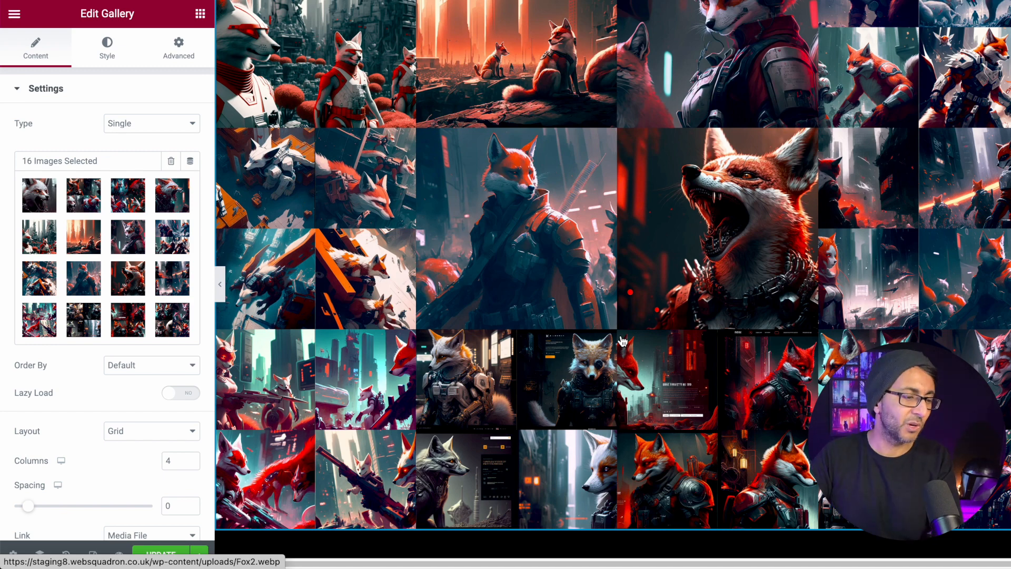
Look over the "The Fight Starts Now" heading and the Subscribe section below the gallery, and open the email form's settings.
{"action": "scroll", "coordinate": [623, 341], "scroll_direction": "down", "scroll_amount": 8}
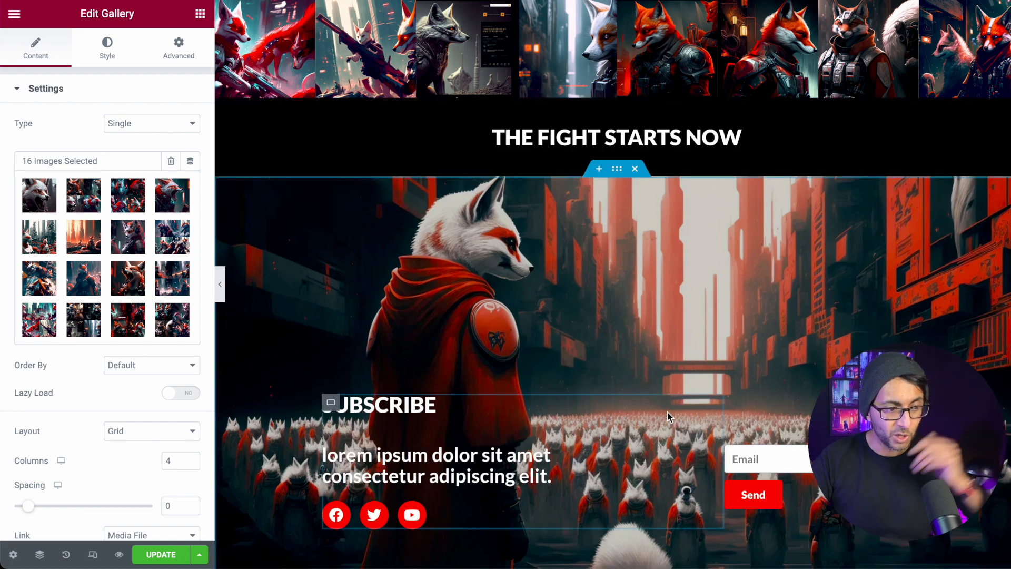
{"action": "scroll", "coordinate": [668, 412], "scroll_direction": "down", "scroll_amount": 4}
{"action": "scroll", "coordinate": [653, 396], "scroll_direction": "up", "scroll_amount": 3}
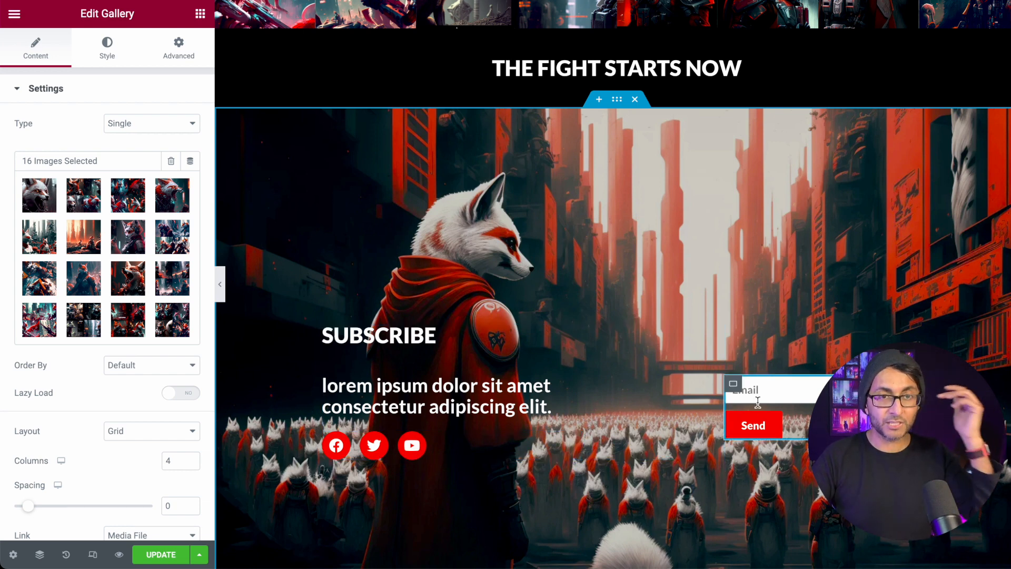
{"action": "scroll", "coordinate": [758, 402], "scroll_direction": "down", "scroll_amount": 2}
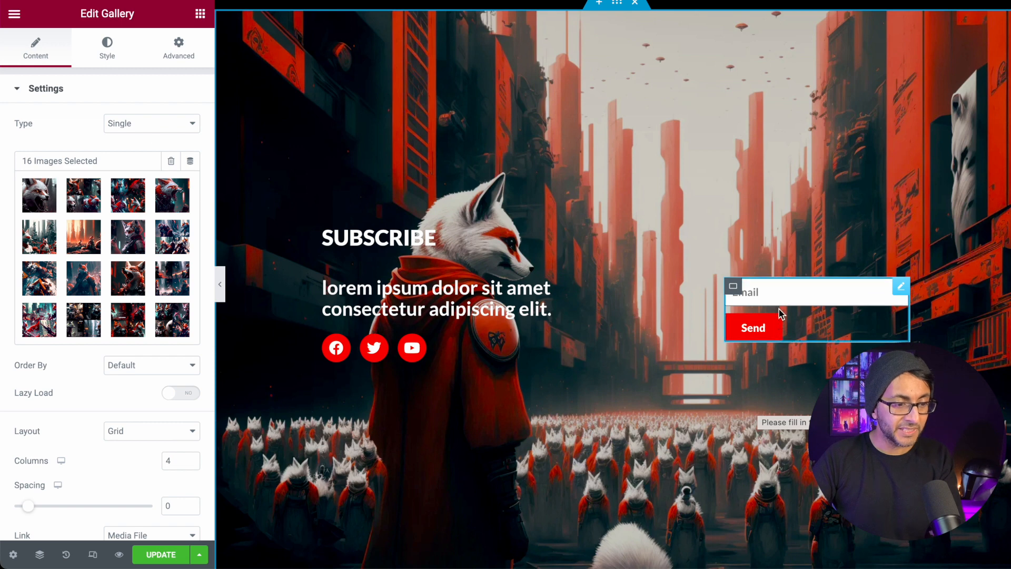
{"action": "scroll", "coordinate": [779, 311], "scroll_direction": "down", "scroll_amount": 1}
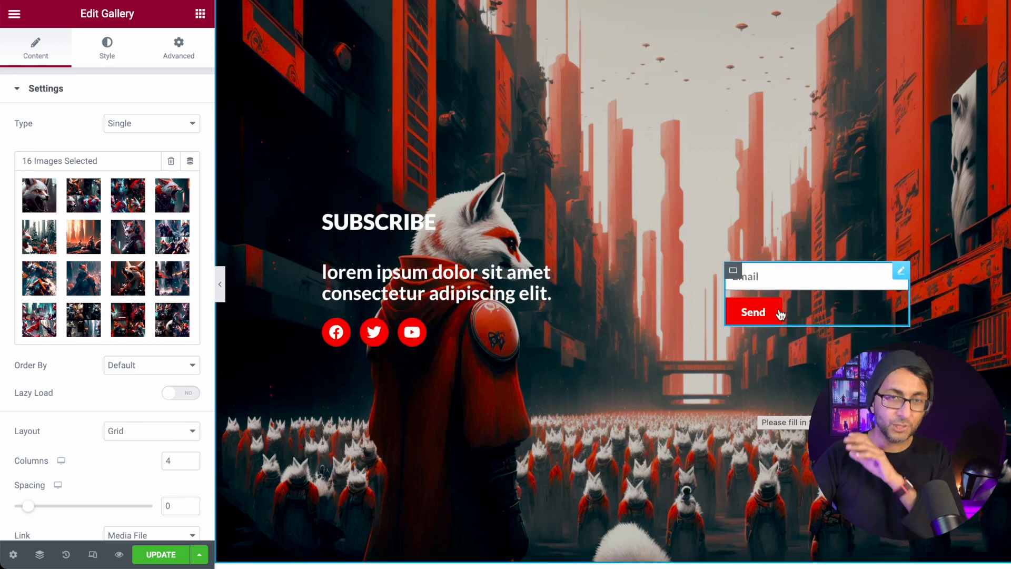
{"action": "left_click", "coordinate": [760, 288]}
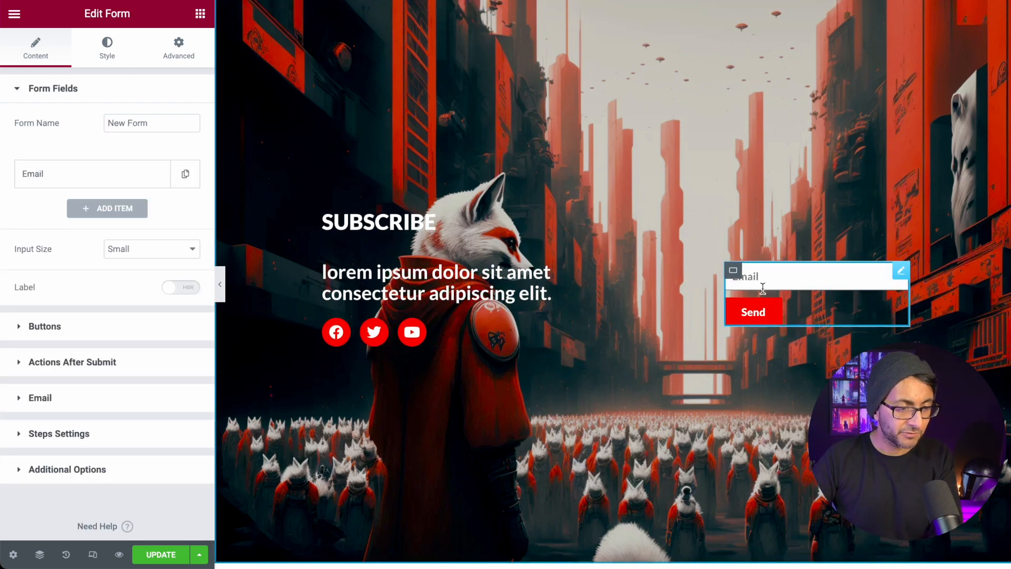
Try a 50% width on the container around the email form, then set it back to 23%.
{"action": "left_click", "coordinate": [732, 271]}
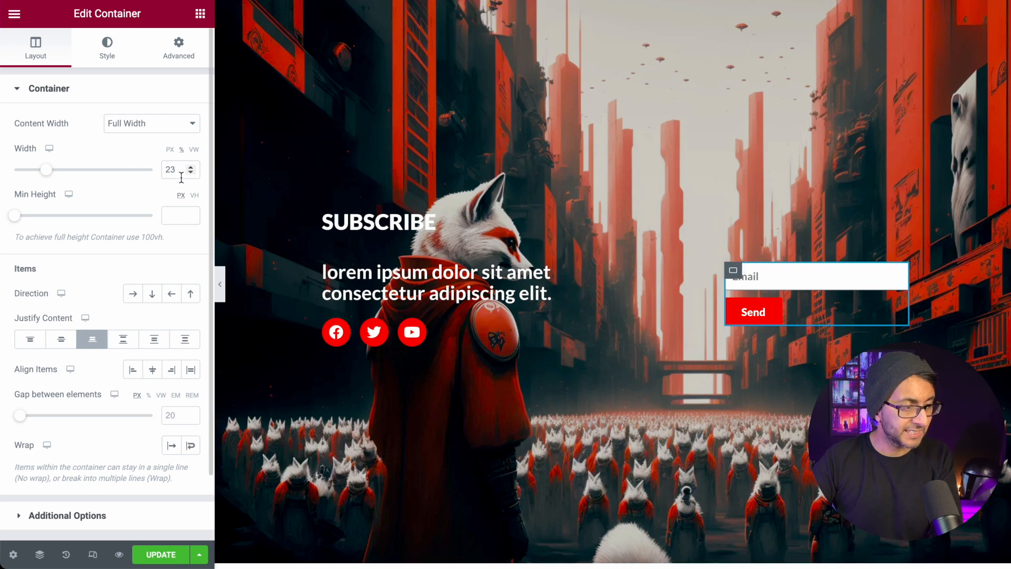
{"action": "left_click_drag", "start_coordinate": [177, 174], "coordinate": [149, 162]}
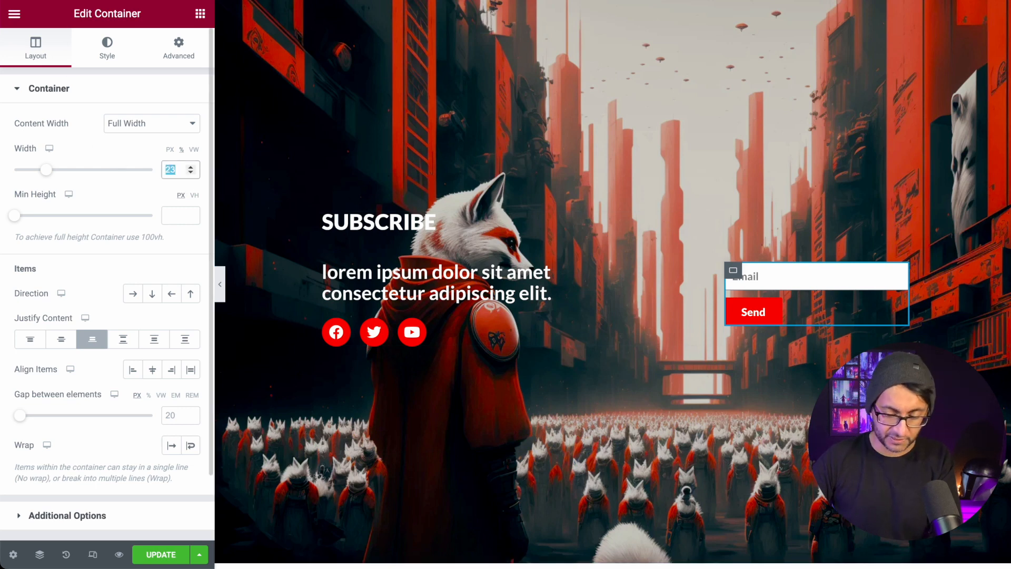
{"action": "type", "text": "50"}
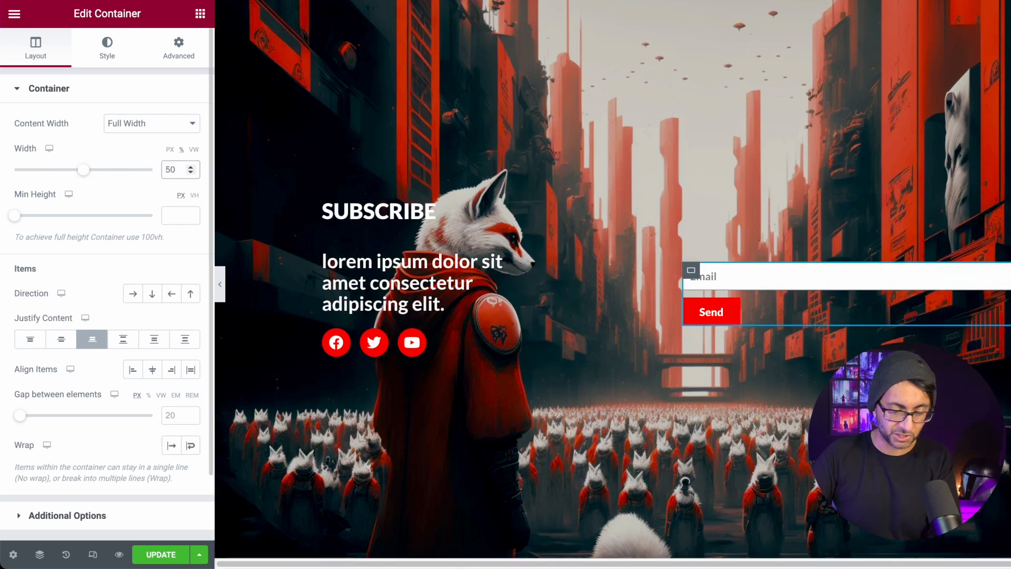
{"action": "key", "text": "BackSpace"}
{"action": "key", "text": "BackSpace"}
{"action": "type", "text": "23"}
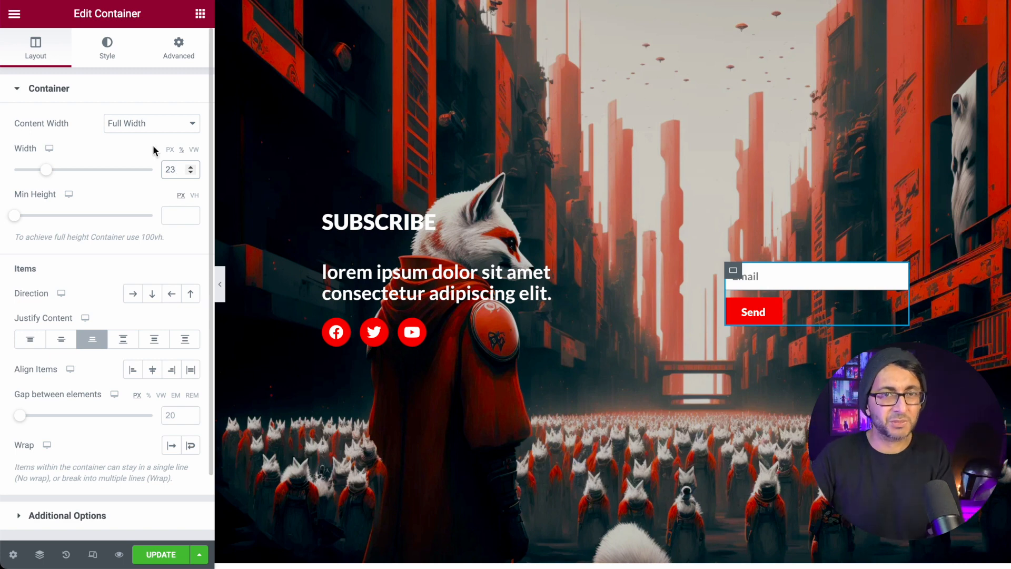
Look back from the Subscribe section through the fox gallery to the sections higher up the page.
{"action": "scroll", "coordinate": [476, 214], "scroll_direction": "down", "scroll_amount": 3}
{"action": "scroll", "coordinate": [588, 291], "scroll_direction": "up", "scroll_amount": 10}
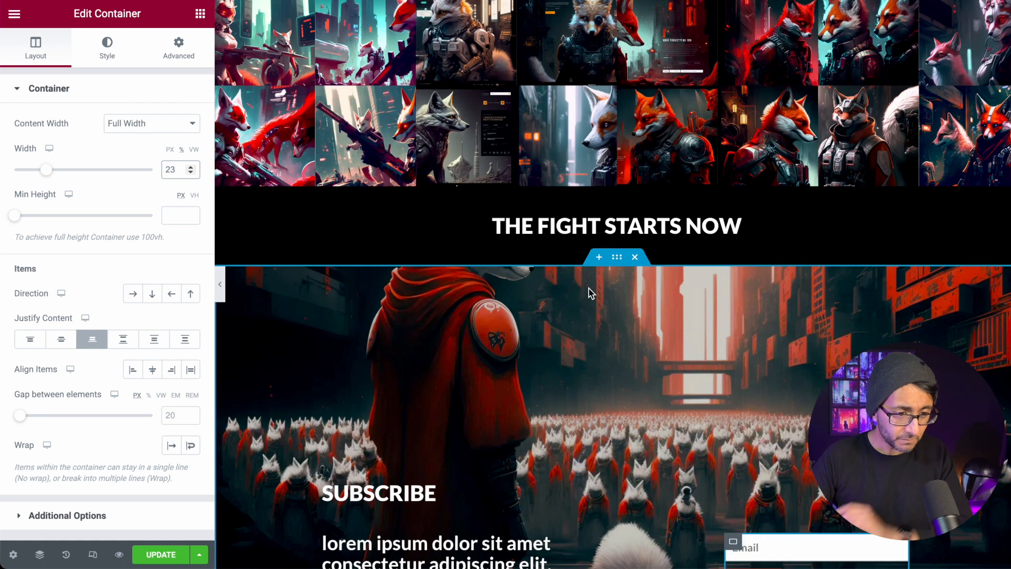
{"action": "scroll", "coordinate": [619, 336], "scroll_direction": "up", "scroll_amount": 10}
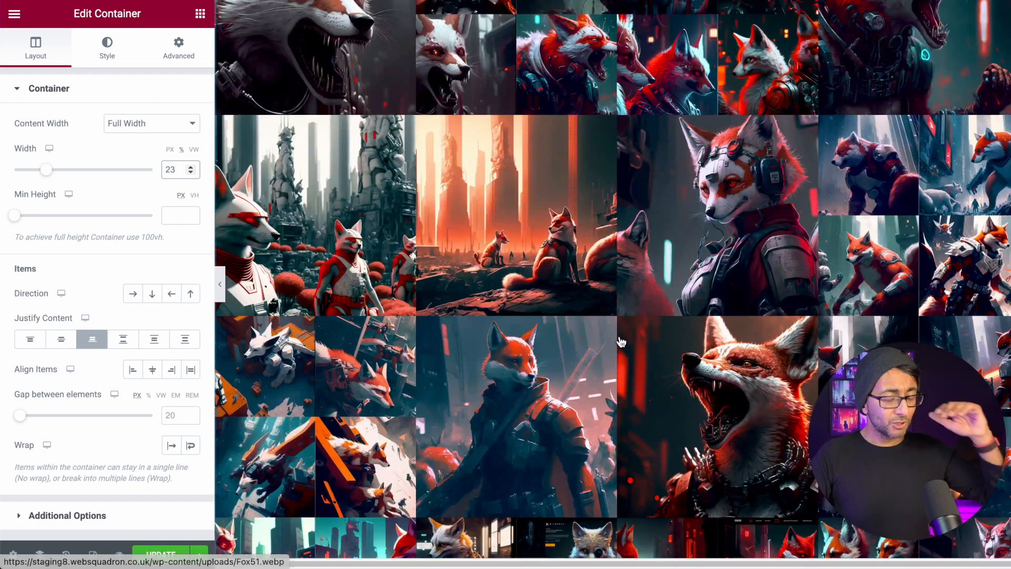
{"action": "scroll", "coordinate": [620, 338], "scroll_direction": "up", "scroll_amount": 15}
{"action": "scroll", "coordinate": [621, 342], "scroll_direction": "up", "scroll_amount": 10}
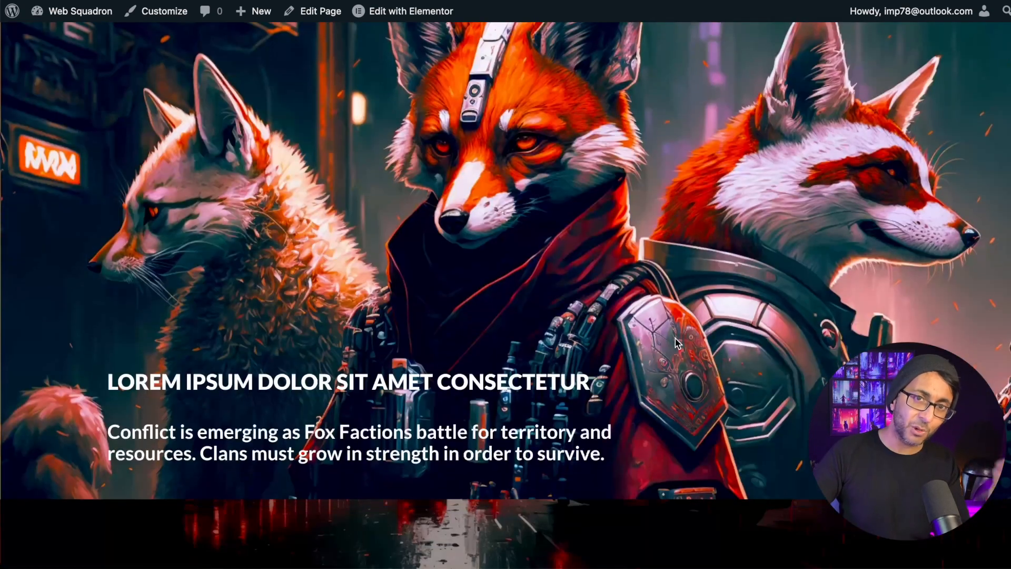
Examine the "Lead the War" fox banner and its overlaid text on the live page, and return to the Hero section.
{"action": "scroll", "coordinate": [675, 338], "scroll_direction": "up", "scroll_amount": 2}
{"action": "scroll", "coordinate": [675, 338], "scroll_direction": "down", "scroll_amount": 3}
{"action": "scroll", "coordinate": [675, 338], "scroll_direction": "up", "scroll_amount": 1}
{"action": "scroll", "coordinate": [678, 344], "scroll_direction": "up", "scroll_amount": 4}
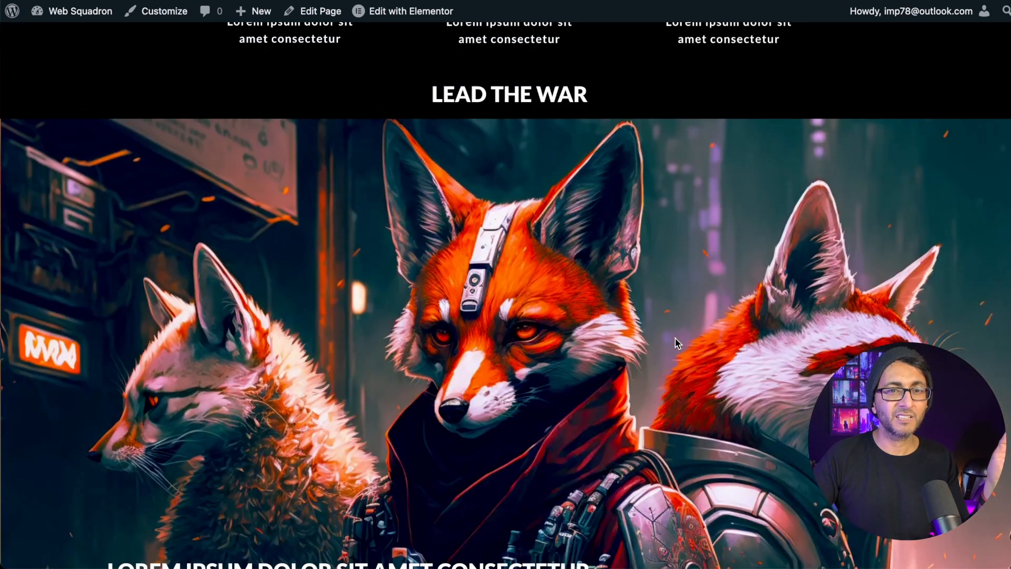
{"action": "scroll", "coordinate": [677, 343], "scroll_direction": "down", "scroll_amount": 1}
{"action": "scroll", "coordinate": [677, 343], "scroll_direction": "down", "scroll_amount": 2}
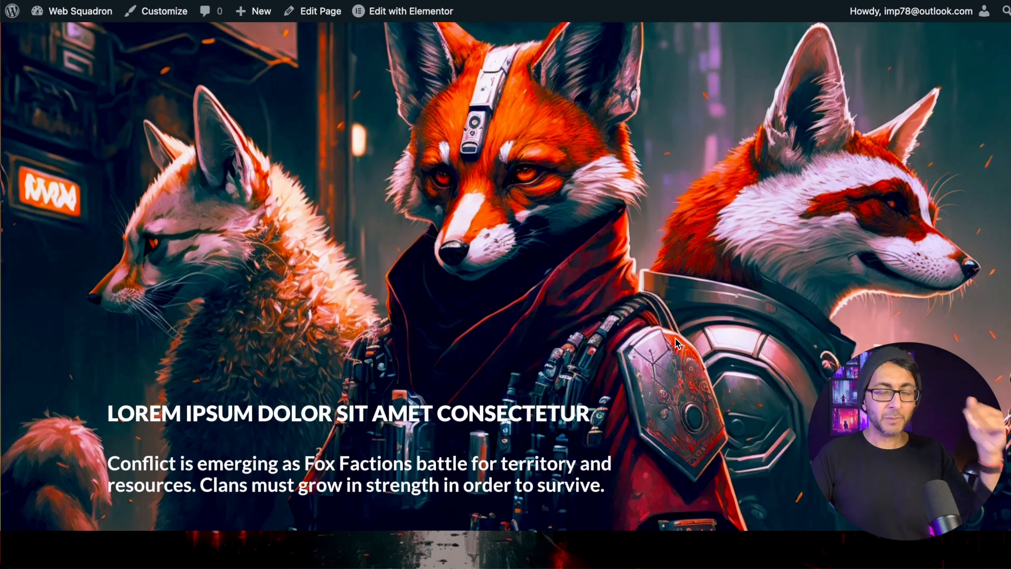
{"action": "scroll", "coordinate": [676, 343], "scroll_direction": "up", "scroll_amount": 10}
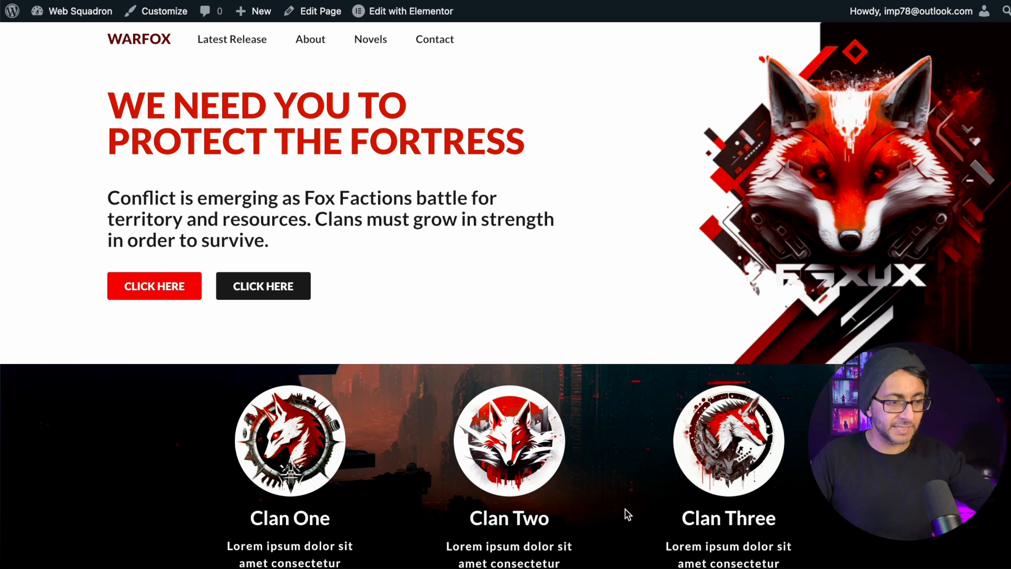
Review the live page from the Hero and Clans sections down to the fox gallery, and reload it back at the Clans section.
{"action": "scroll", "coordinate": [621, 508], "scroll_direction": "down", "scroll_amount": 1}
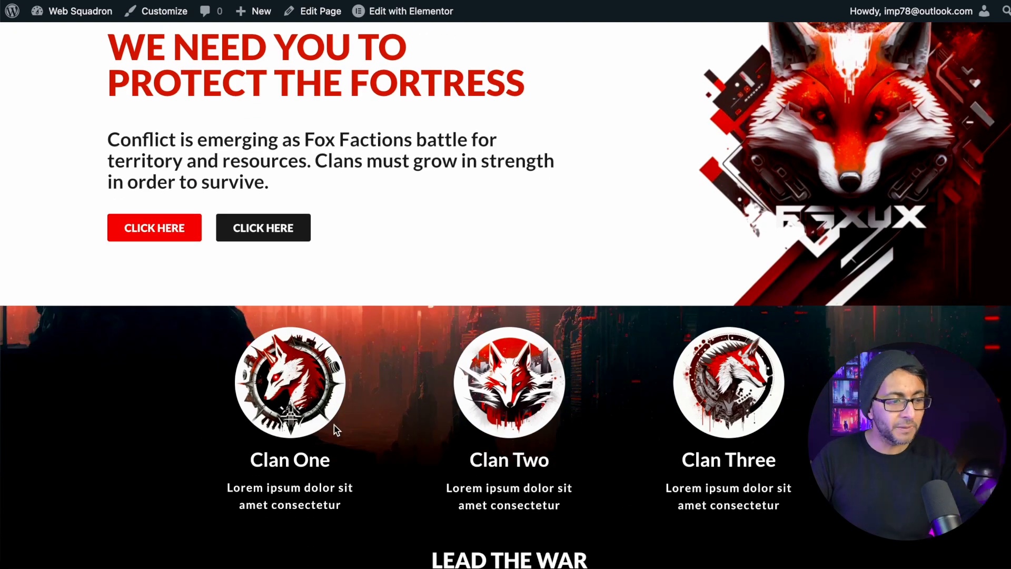
{"action": "scroll", "coordinate": [647, 442], "scroll_direction": "down", "scroll_amount": 5}
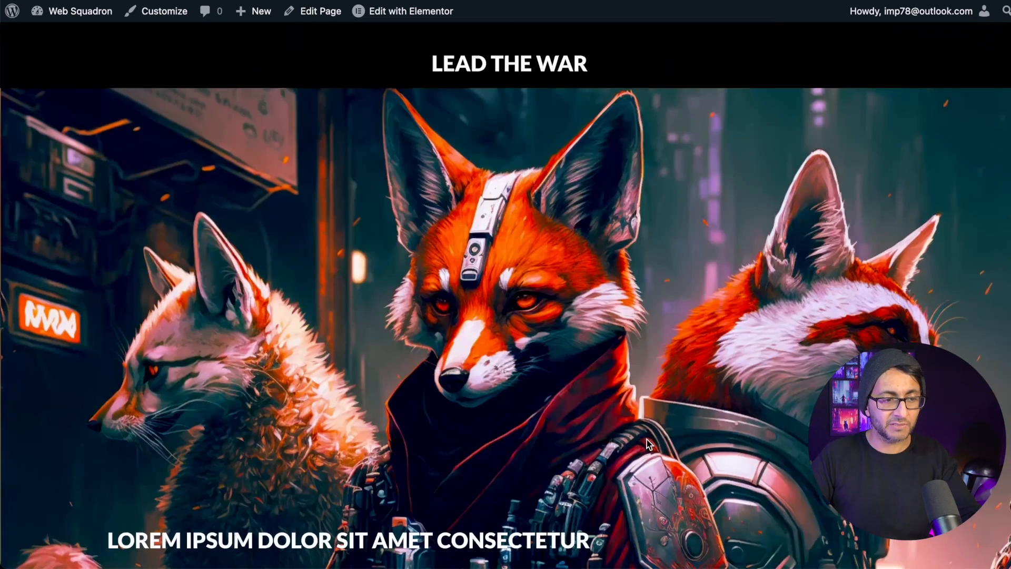
{"action": "scroll", "coordinate": [647, 442], "scroll_direction": "down", "scroll_amount": 5}
{"action": "scroll", "coordinate": [649, 444], "scroll_direction": "down", "scroll_amount": 4}
{"action": "scroll", "coordinate": [648, 443], "scroll_direction": "up", "scroll_amount": 3}
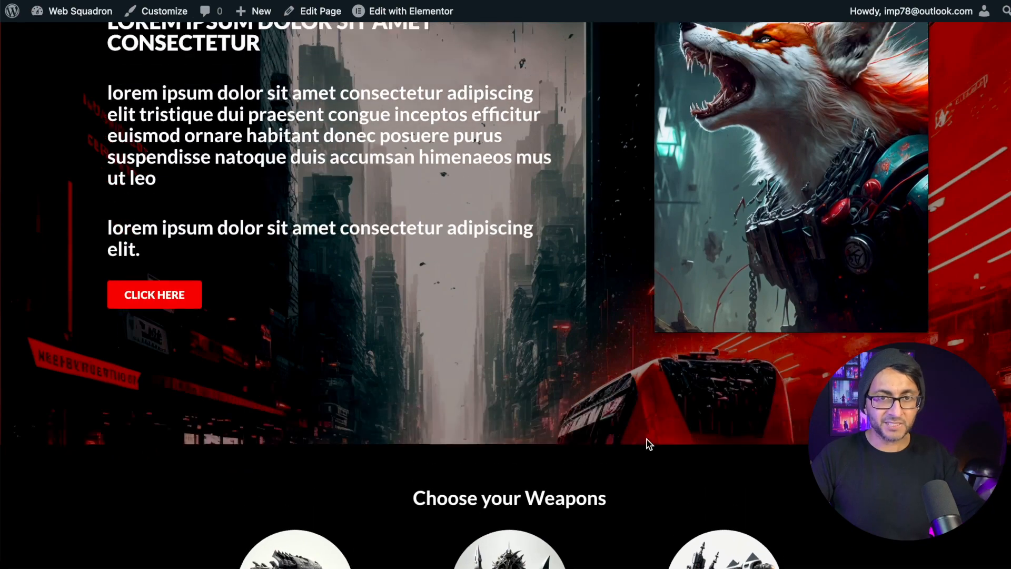
{"action": "scroll", "coordinate": [648, 444], "scroll_direction": "down", "scroll_amount": 7}
{"action": "scroll", "coordinate": [647, 441], "scroll_direction": "down", "scroll_amount": 5}
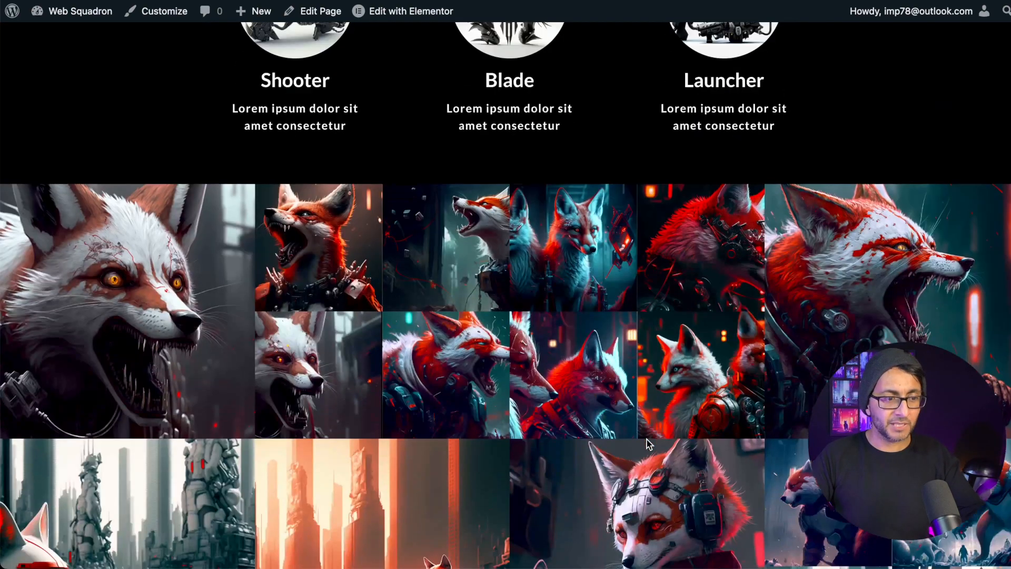
{"action": "scroll", "coordinate": [647, 441], "scroll_direction": "down", "scroll_amount": 6}
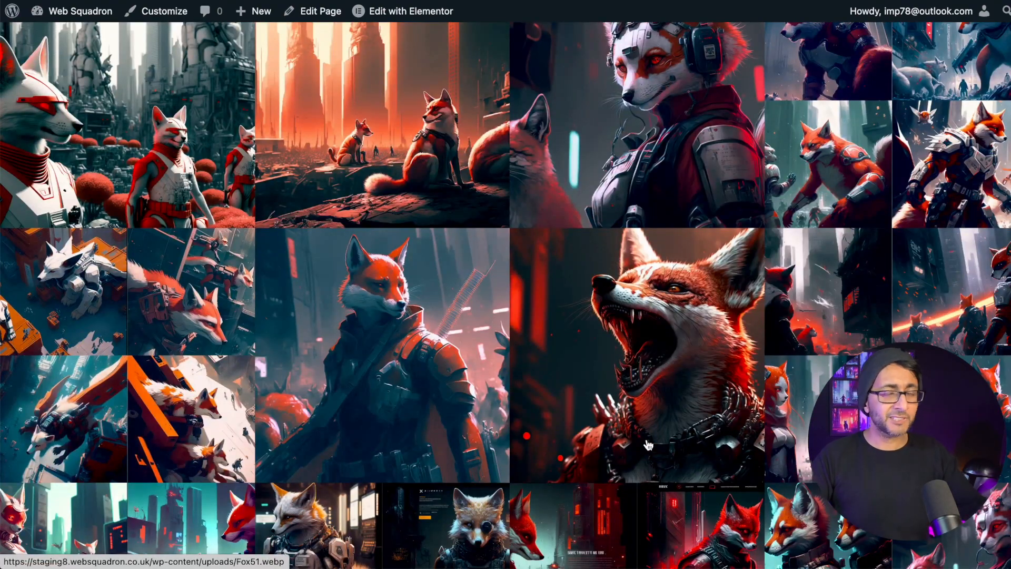
{"action": "scroll", "coordinate": [647, 445], "scroll_direction": "down", "scroll_amount": 1}
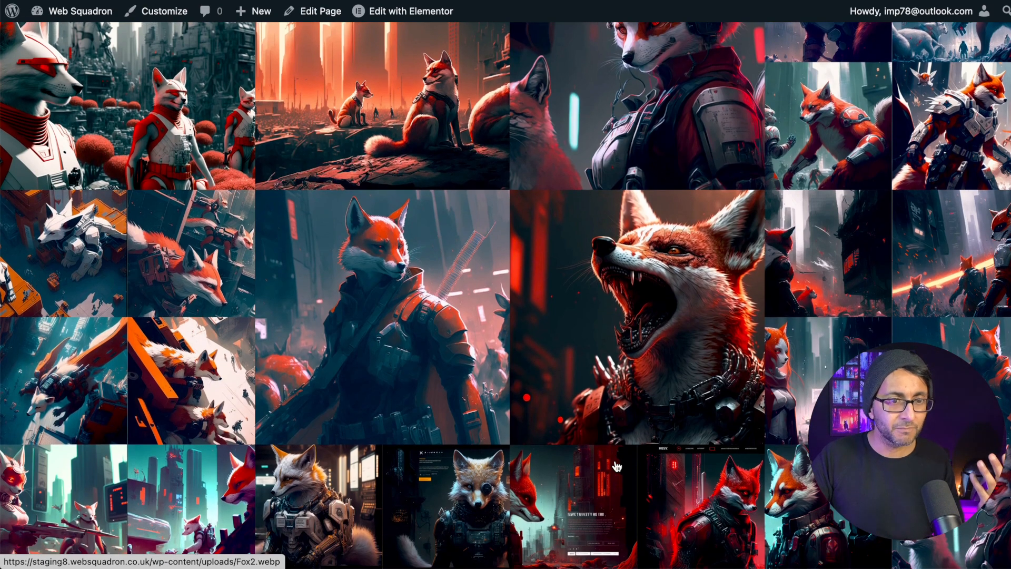
{"action": "scroll", "coordinate": [616, 466], "scroll_direction": "up", "scroll_amount": 15}
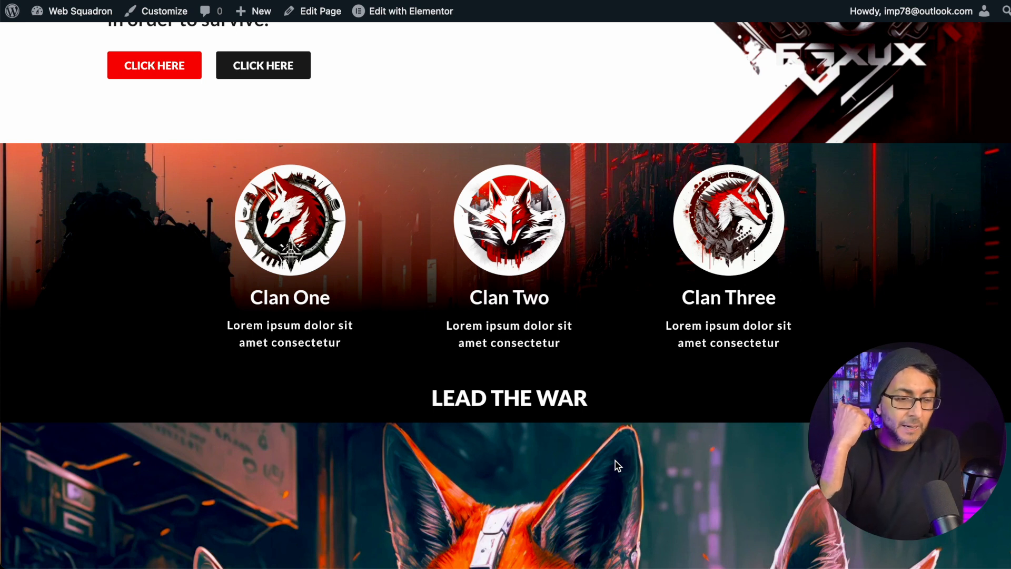
{"action": "key", "text": "super+r"}
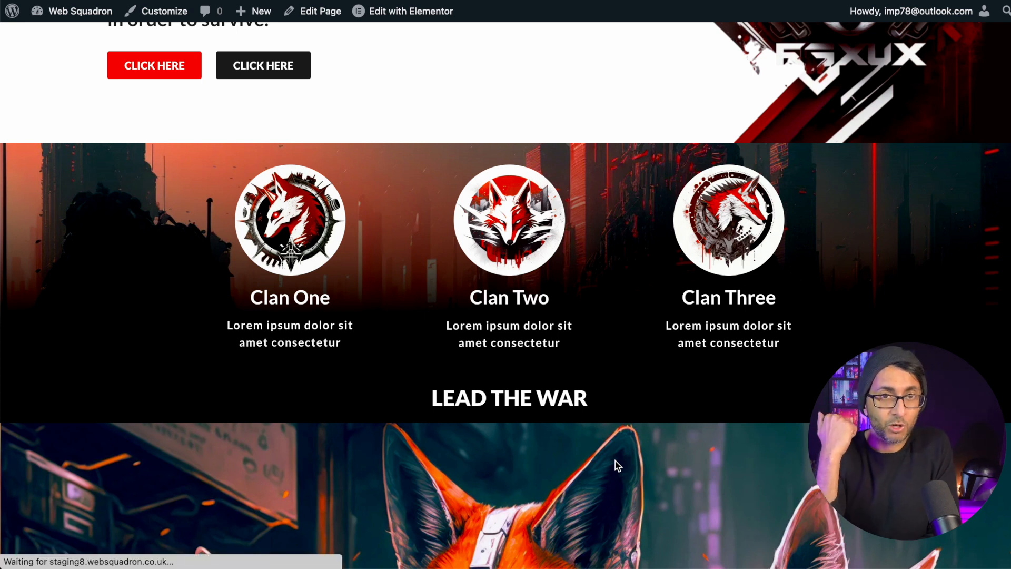